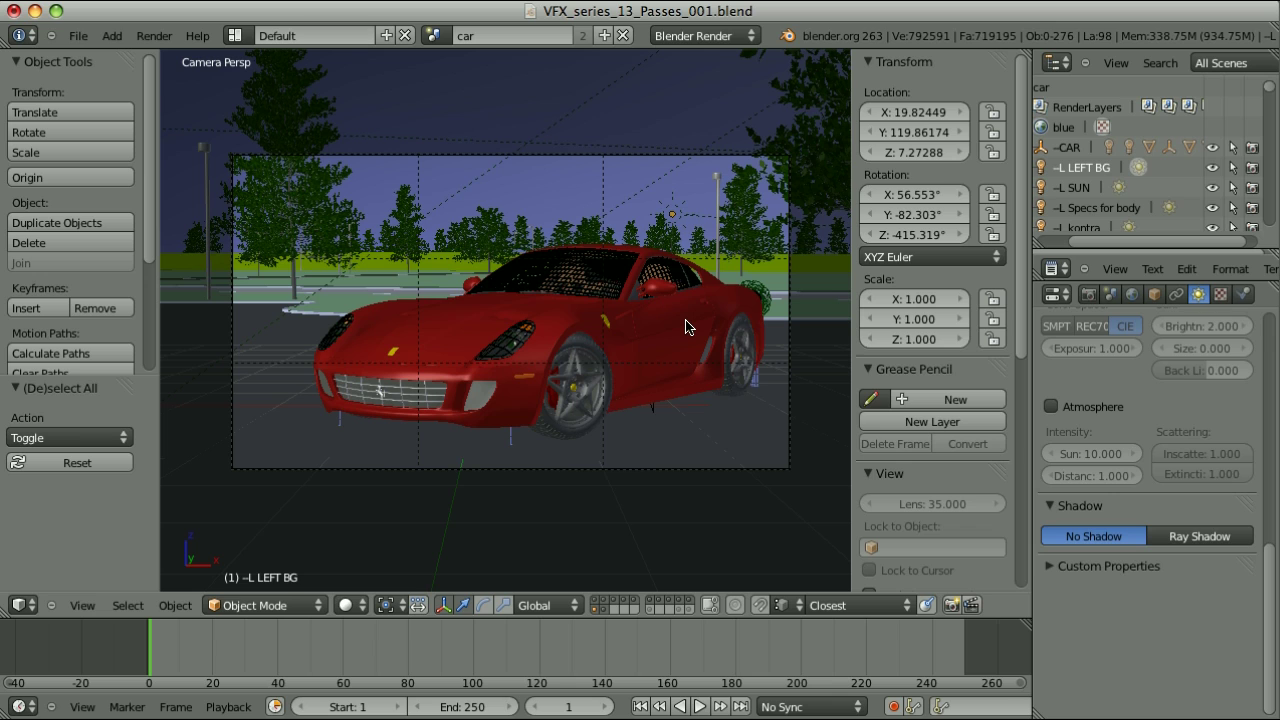
- Examine the BODY render layer's settings and its list of render passes
{"action": "right_click", "coordinate": [686, 326]}
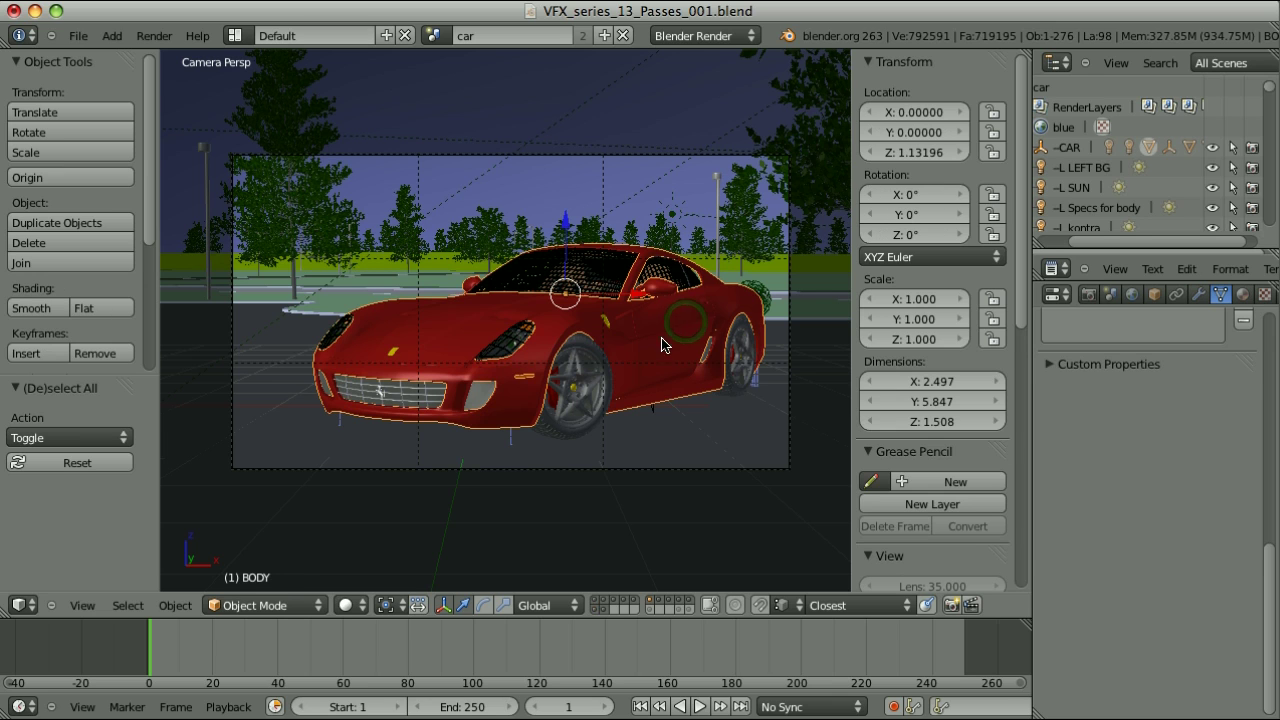
{"action": "right_click", "coordinate": [582, 372]}
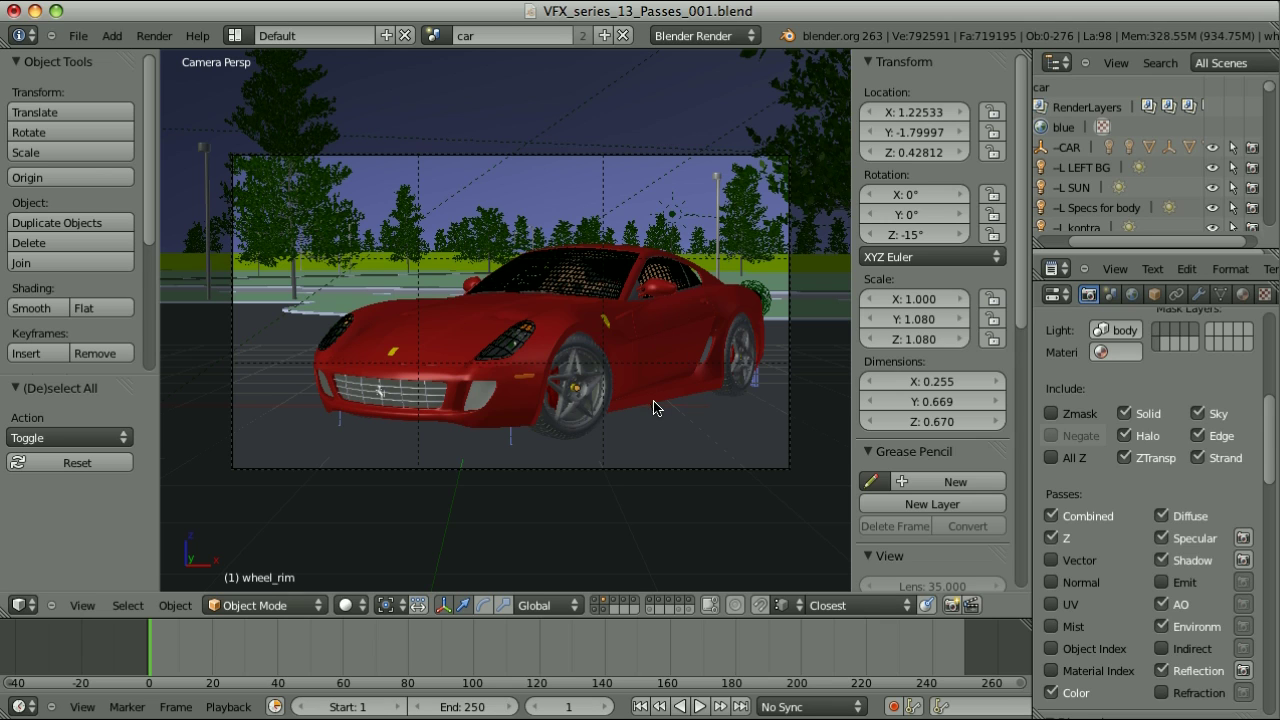
{"action": "left_click_drag", "start_coordinate": [1272, 446], "coordinate": [1276, 368]}
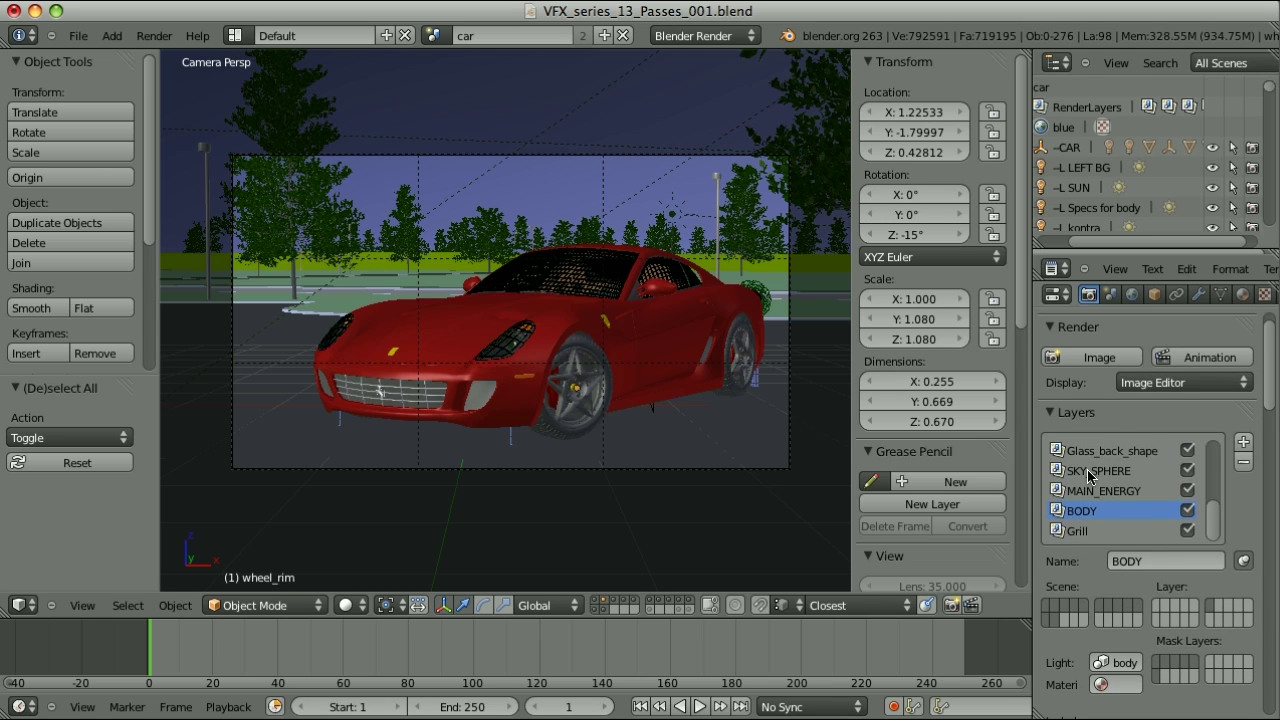
{"action": "left_click_drag", "start_coordinate": [1272, 376], "coordinate": [1266, 482]}
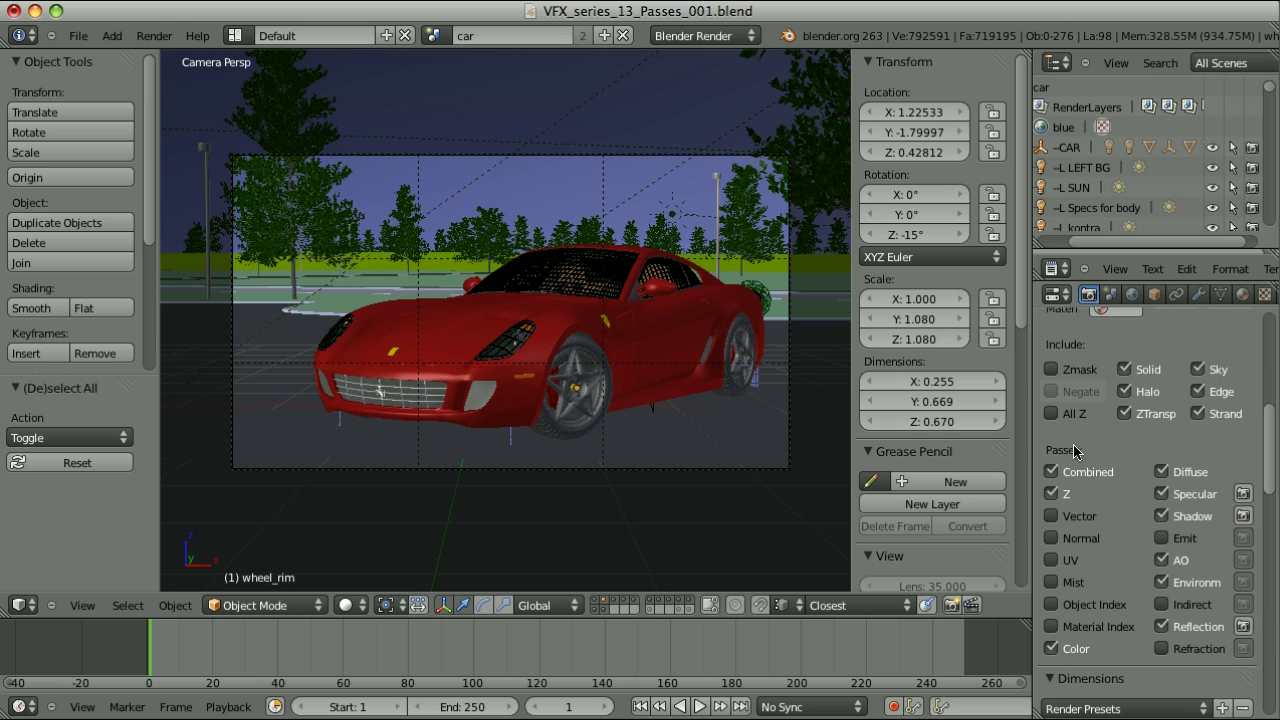
{"action": "left_click", "coordinate": [1198, 628]}
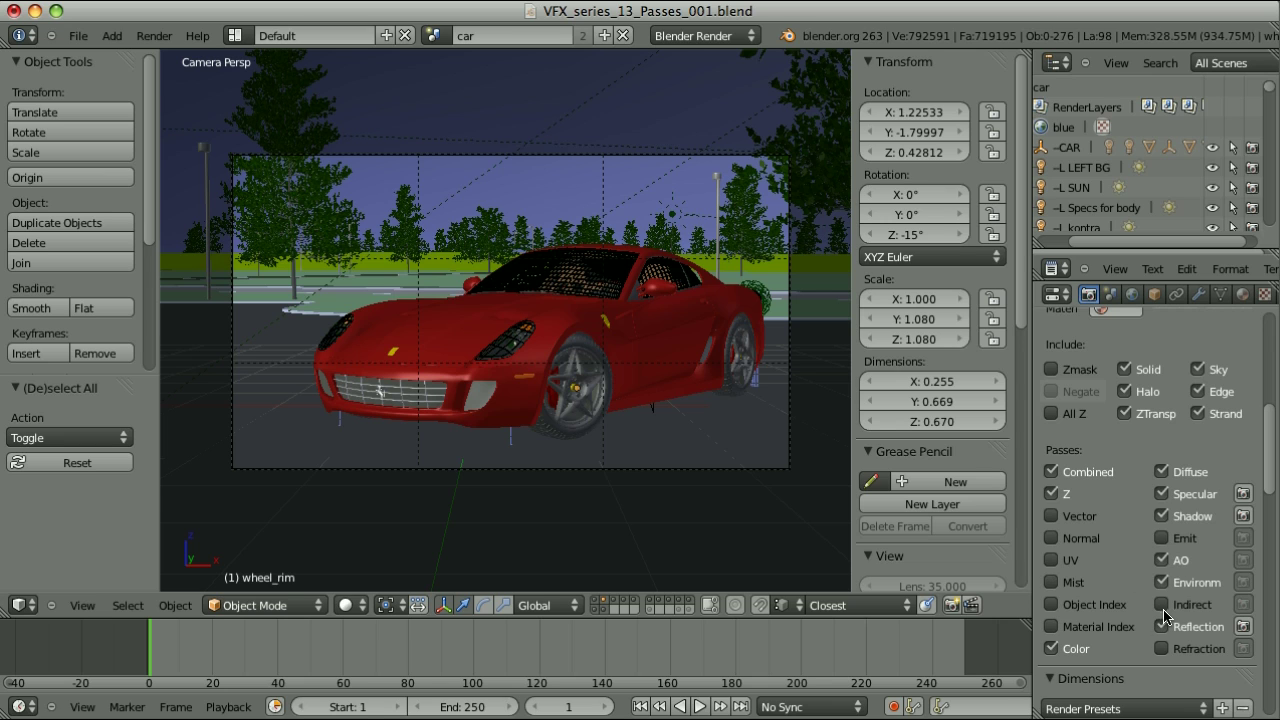
{"action": "scroll", "coordinate": [1137, 648], "scroll_direction": "down", "scroll_amount": 2}
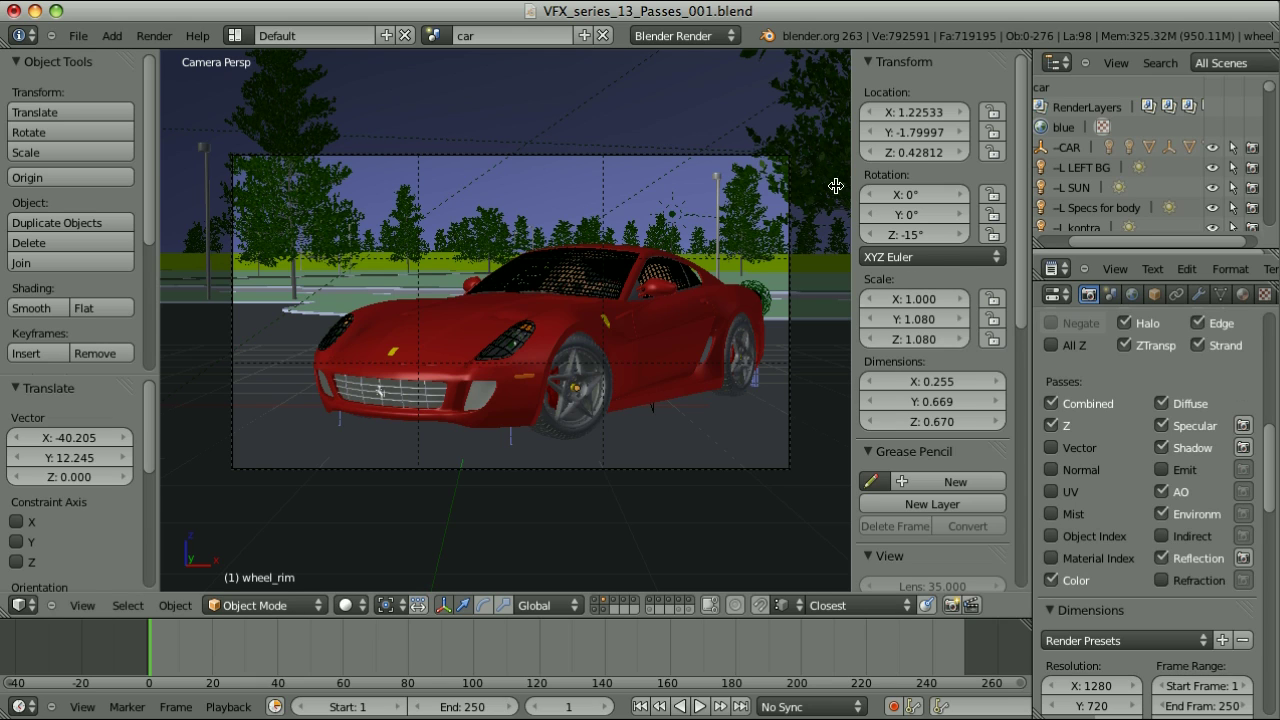
- Try switching the render engine to Cycles Render
{"action": "left_click", "coordinate": [697, 40]}
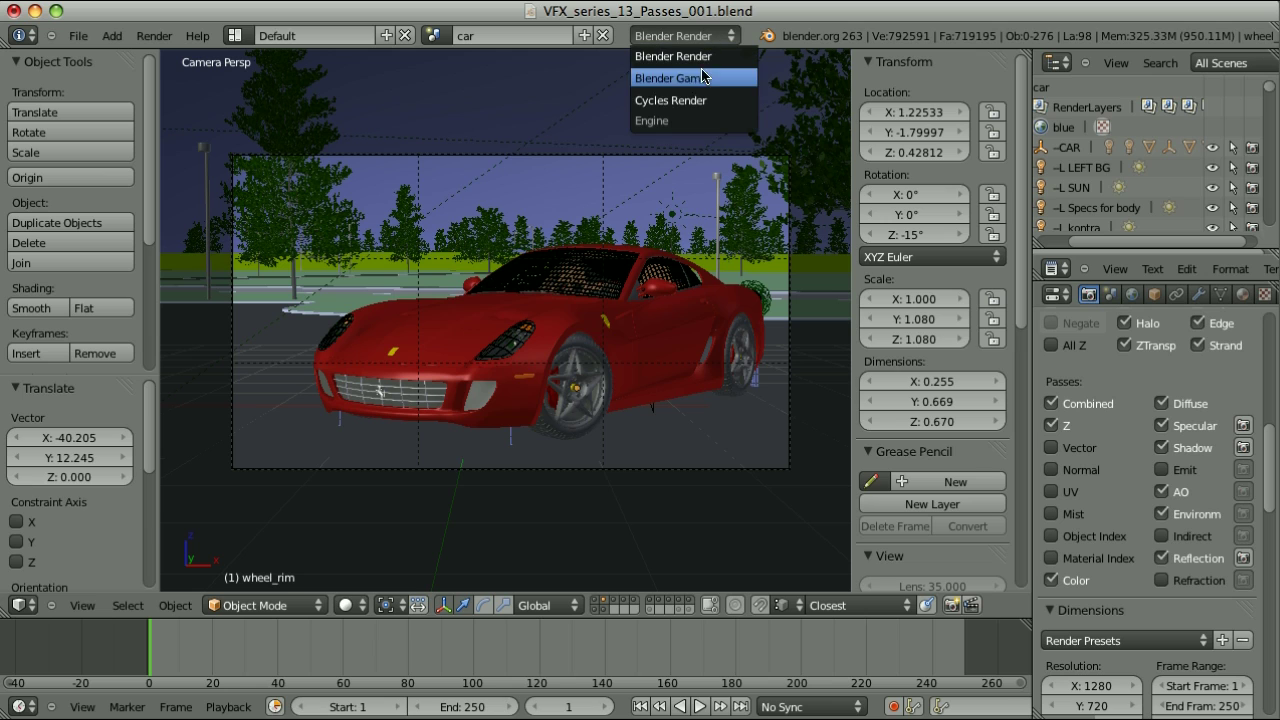
{"action": "left_click", "coordinate": [697, 102]}
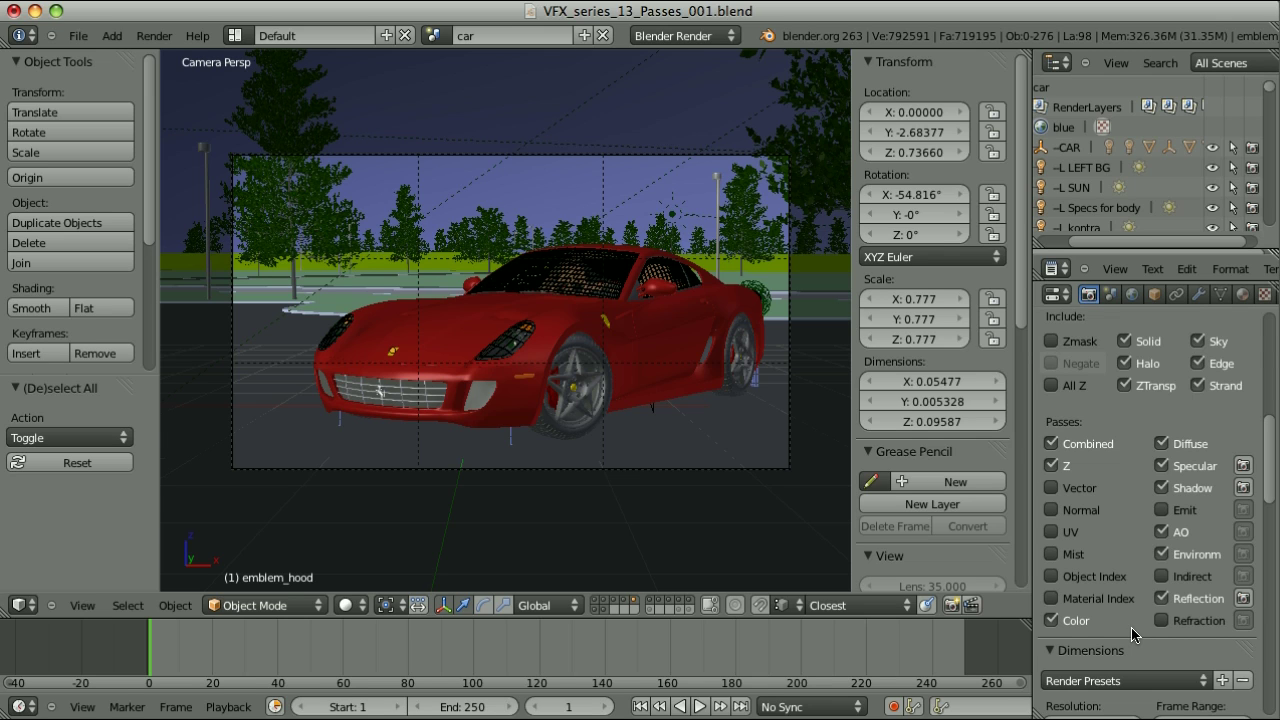
- Open the Passes text in place of the 3D view, highlight COLOR, and show the hood emblem's material settings
{"action": "key", "text": "shift+F11"}
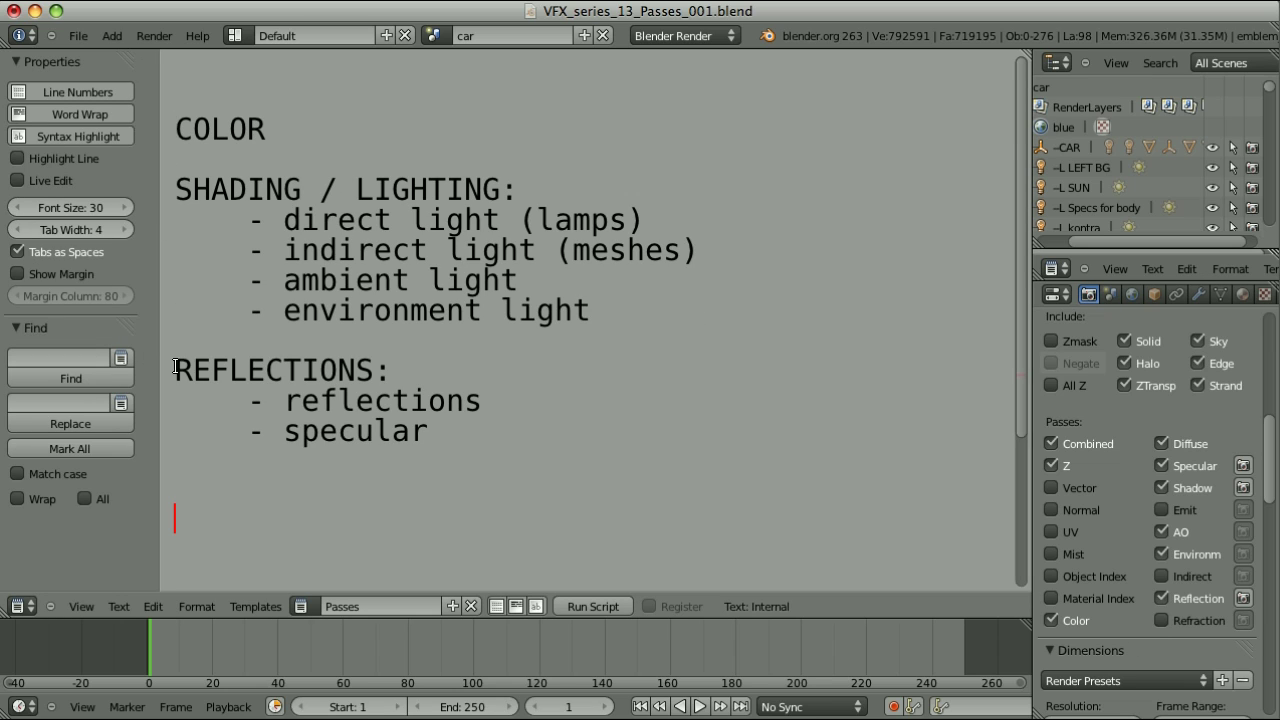
{"action": "left_click_drag", "start_coordinate": [176, 128], "coordinate": [275, 131]}
{"action": "left_click", "coordinate": [1242, 293]}
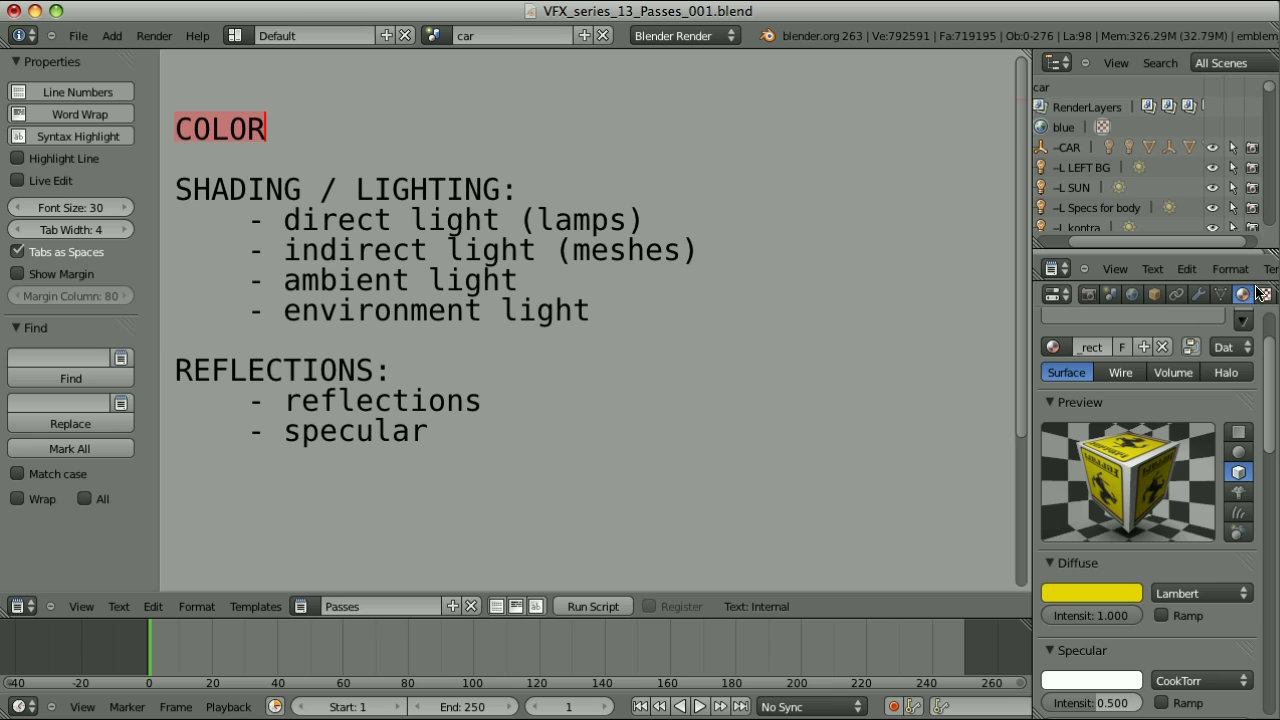
- Highlight the SHADING / LIGHTING heading and each of its direct, indirect, ambient and environment light entries in turn
{"action": "left_click_drag", "start_coordinate": [175, 189], "coordinate": [526, 180]}
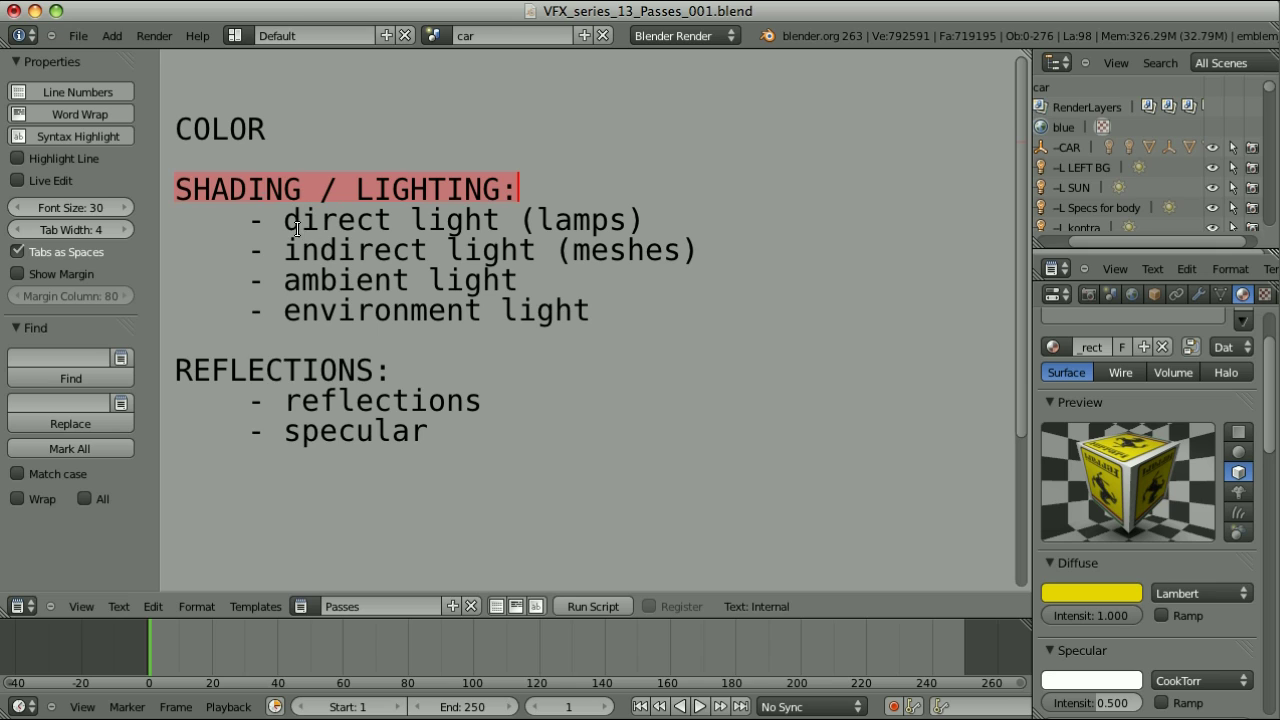
{"action": "left_click_drag", "start_coordinate": [284, 220], "coordinate": [645, 220]}
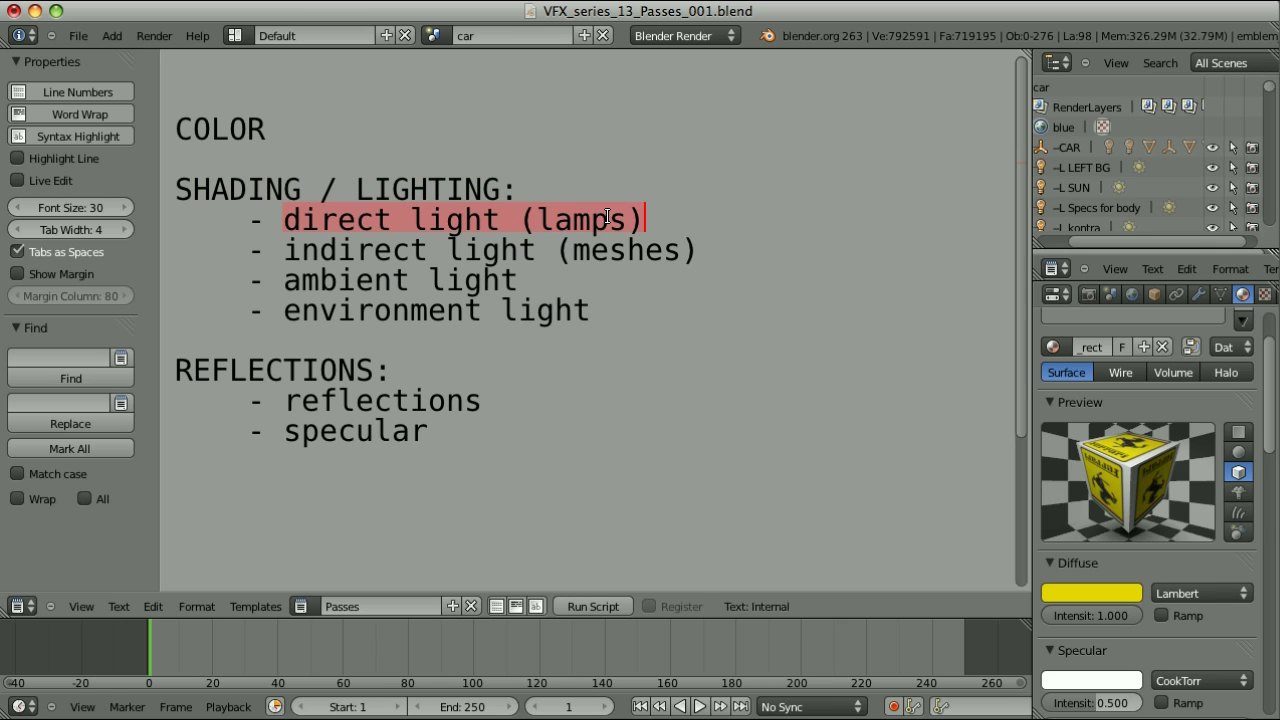
{"action": "left_click_drag", "start_coordinate": [284, 250], "coordinate": [699, 253]}
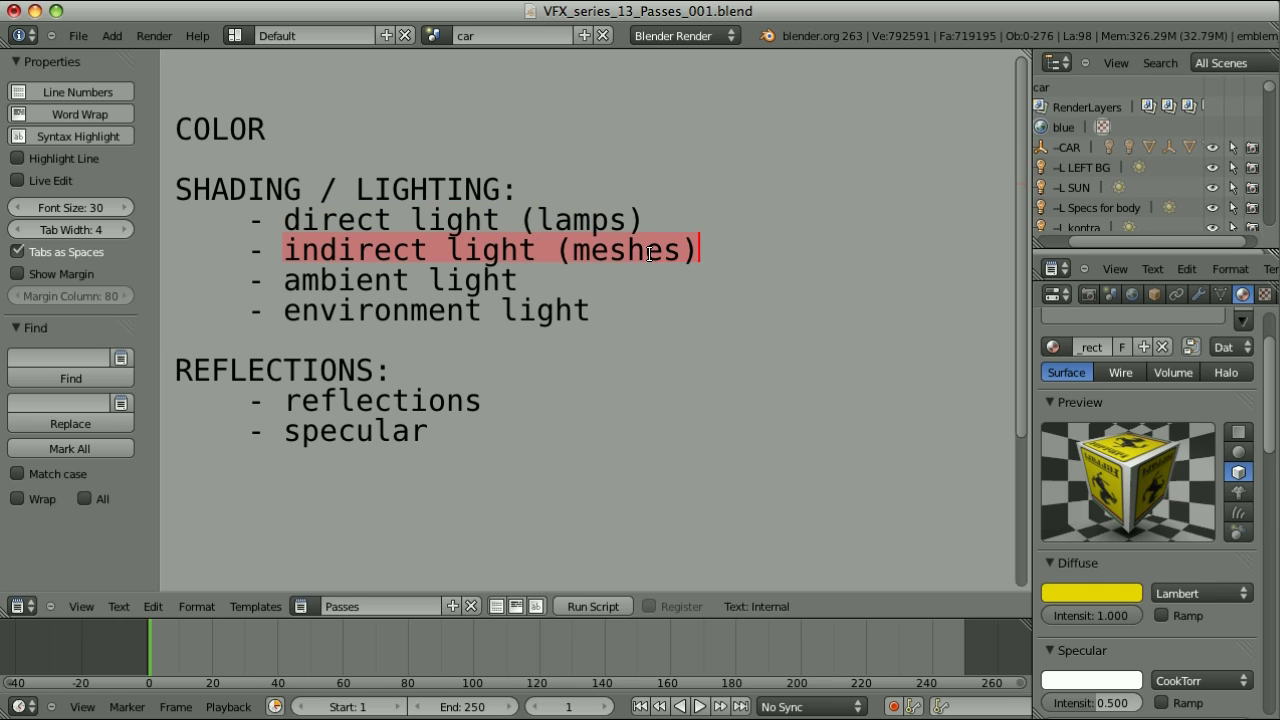
{"action": "left_click_drag", "start_coordinate": [284, 280], "coordinate": [519, 280]}
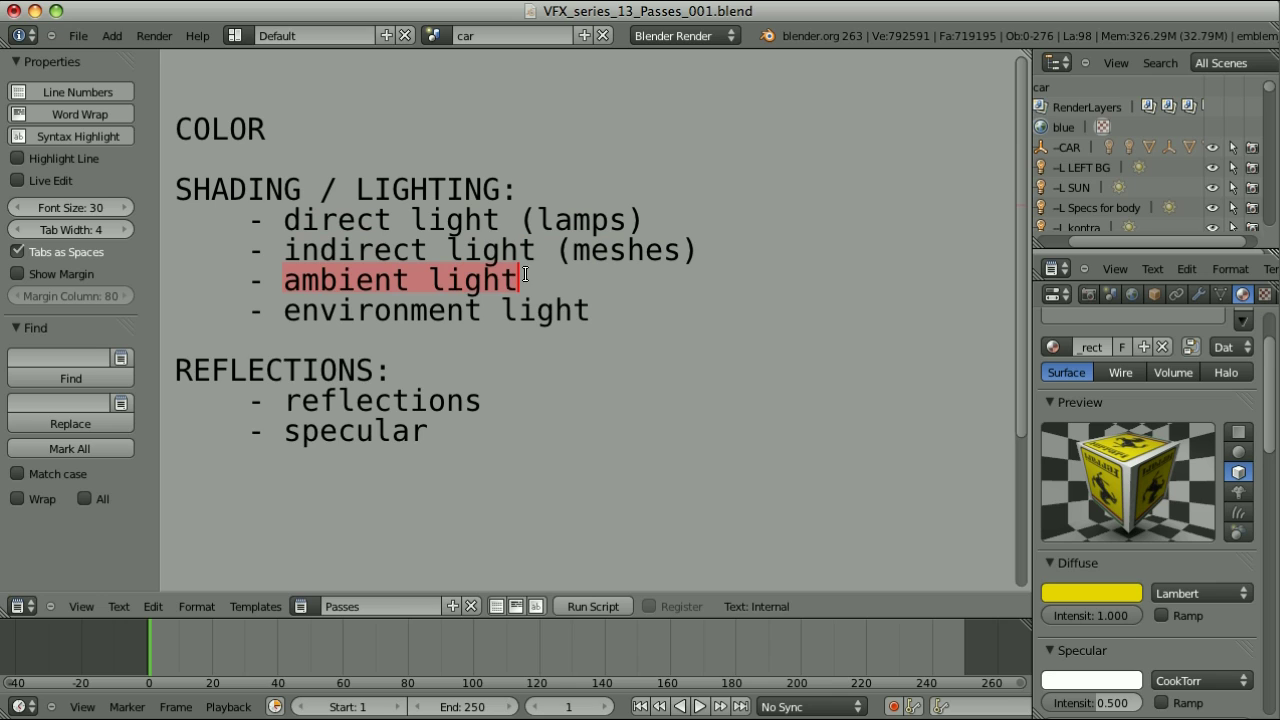
{"action": "left_click_drag", "start_coordinate": [286, 312], "coordinate": [592, 312]}
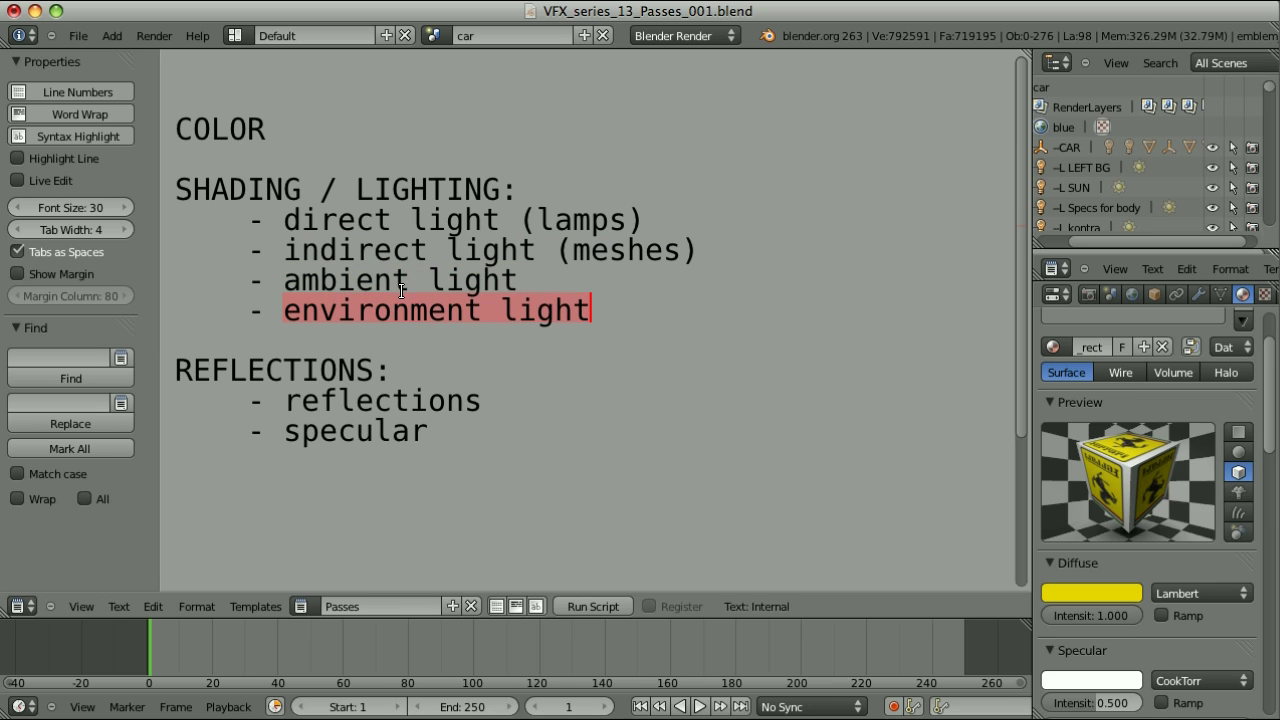
{"action": "key", "text": "Left"}
{"action": "key", "text": "Up"}
{"action": "key", "text": "Up"}
{"action": "key", "text": "Up"}
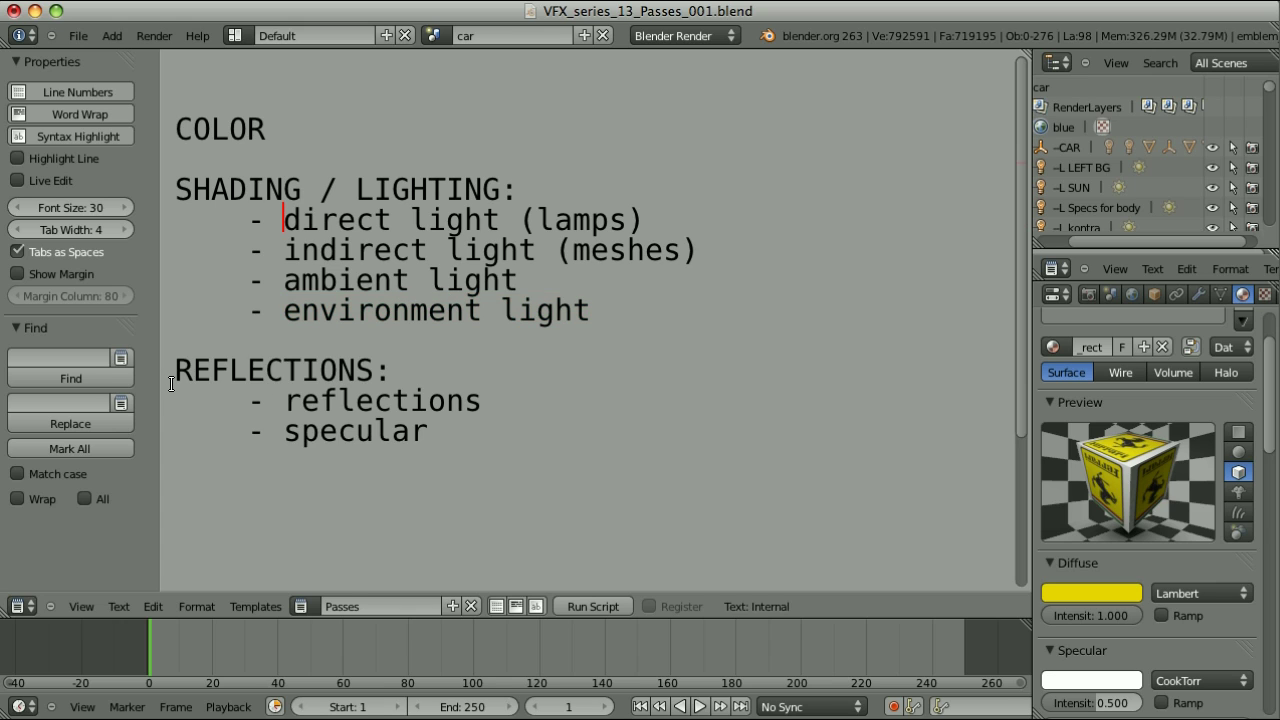
- Highlight the reflections and specular entries and compare them with the indirect, ambient and environment lights and the lamps
{"action": "left_click_drag", "start_coordinate": [284, 398], "coordinate": [481, 390]}
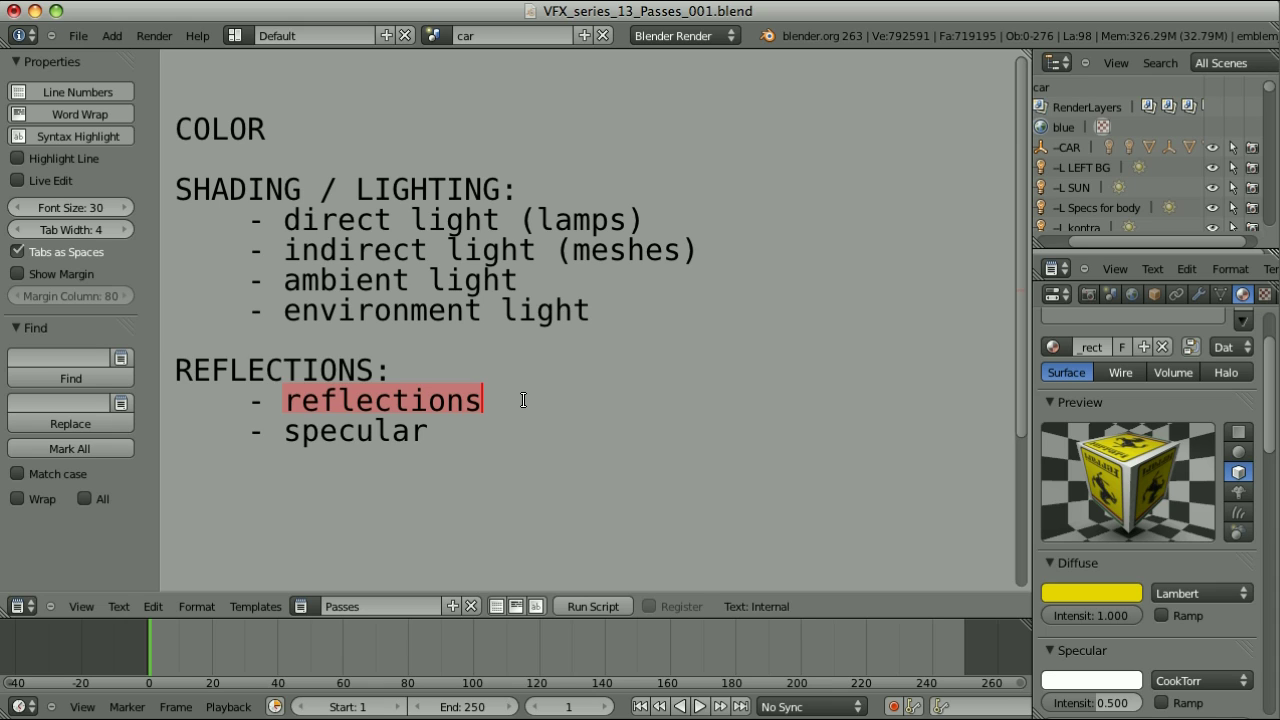
{"action": "left_click_drag", "start_coordinate": [285, 432], "coordinate": [430, 434]}
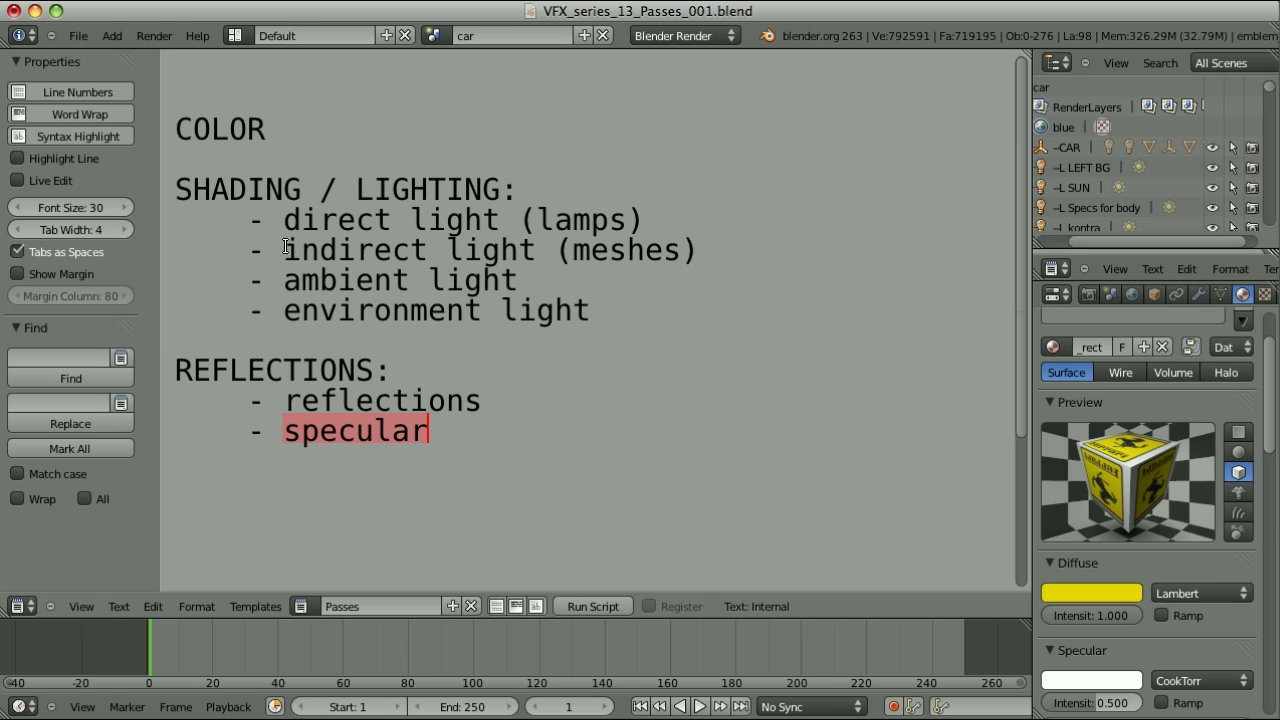
{"action": "left_click_drag", "start_coordinate": [286, 247], "coordinate": [591, 310]}
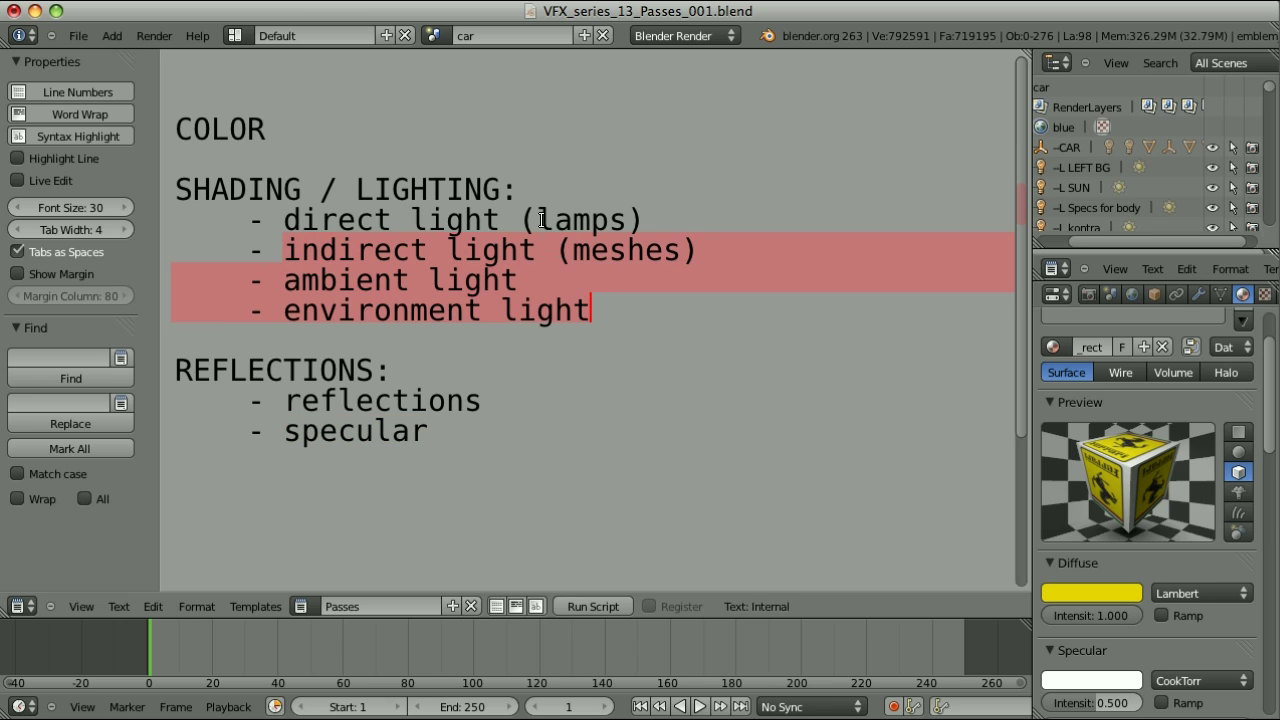
{"action": "left_click_drag", "start_coordinate": [539, 217], "coordinate": [624, 211]}
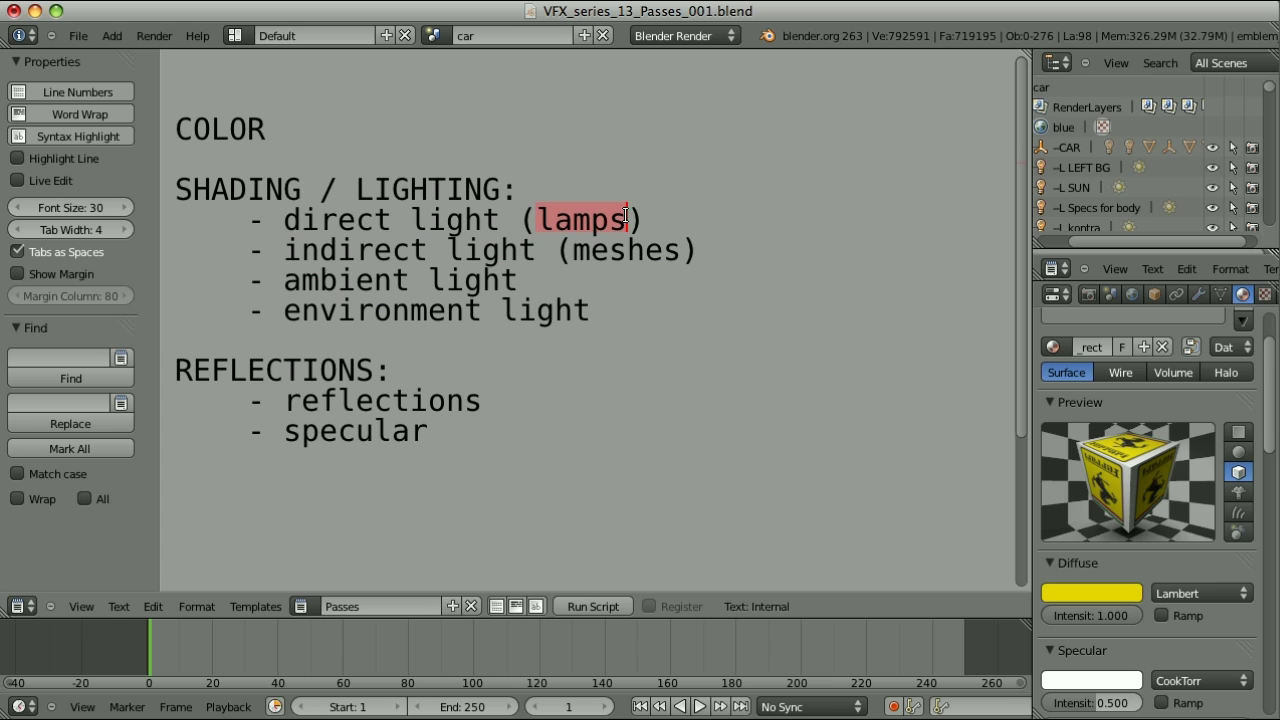
{"action": "left_click_drag", "start_coordinate": [354, 432], "coordinate": [412, 432]}
{"action": "left_click", "coordinate": [541, 423]}
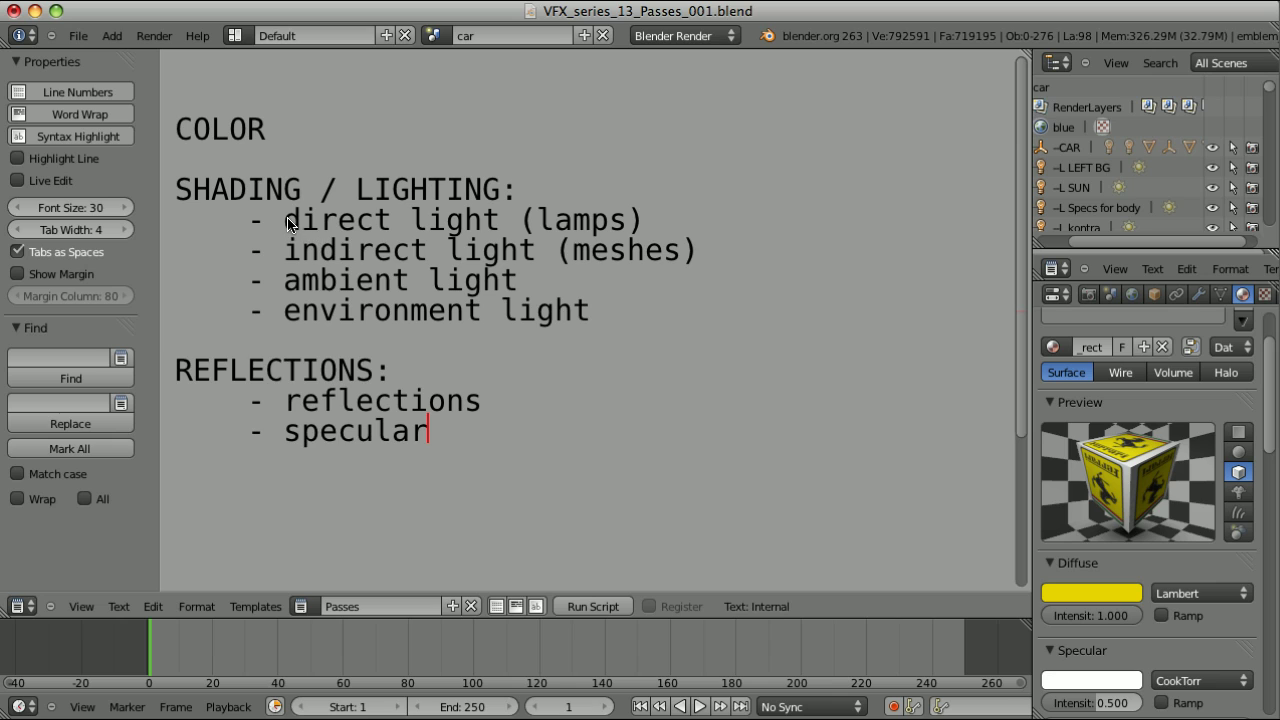
- Review the notes again by highlighting the lighting entries, the COLOR heading, and the reflections and specular entries
{"action": "left_click_drag", "start_coordinate": [286, 222], "coordinate": [642, 225]}
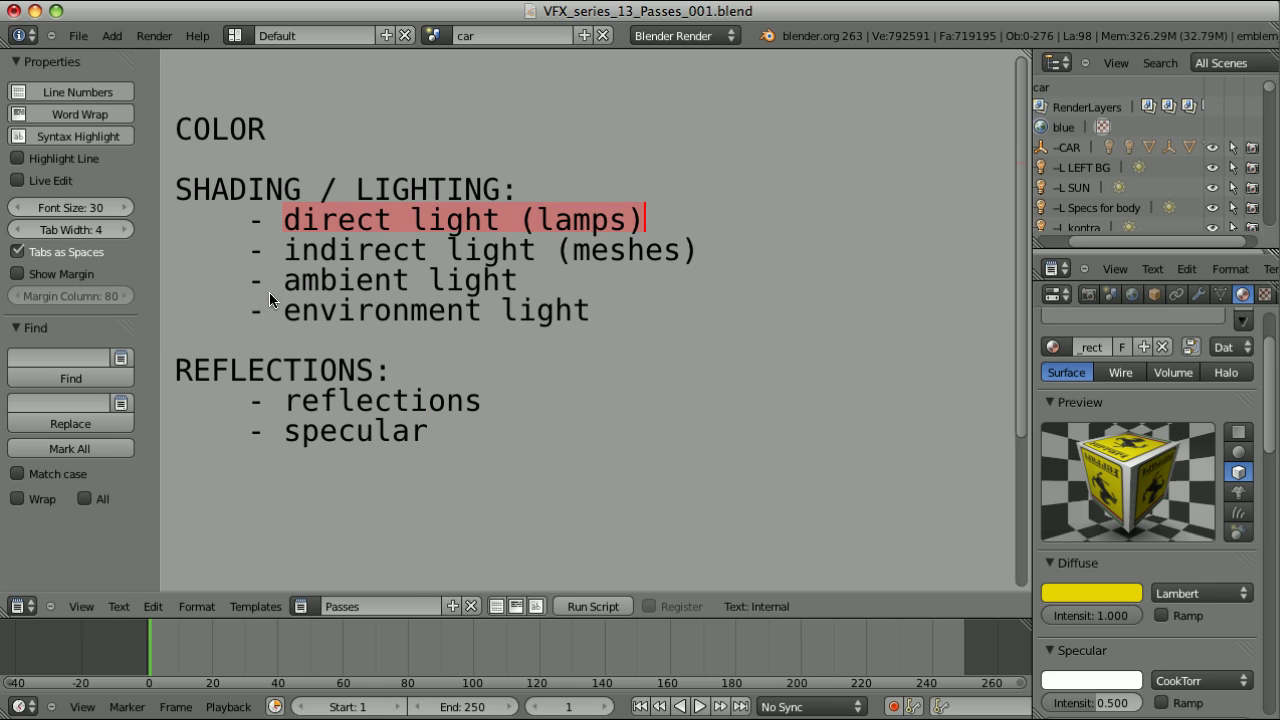
{"action": "left_click_drag", "start_coordinate": [281, 283], "coordinate": [587, 303]}
{"action": "key", "text": "ctrl+End"}
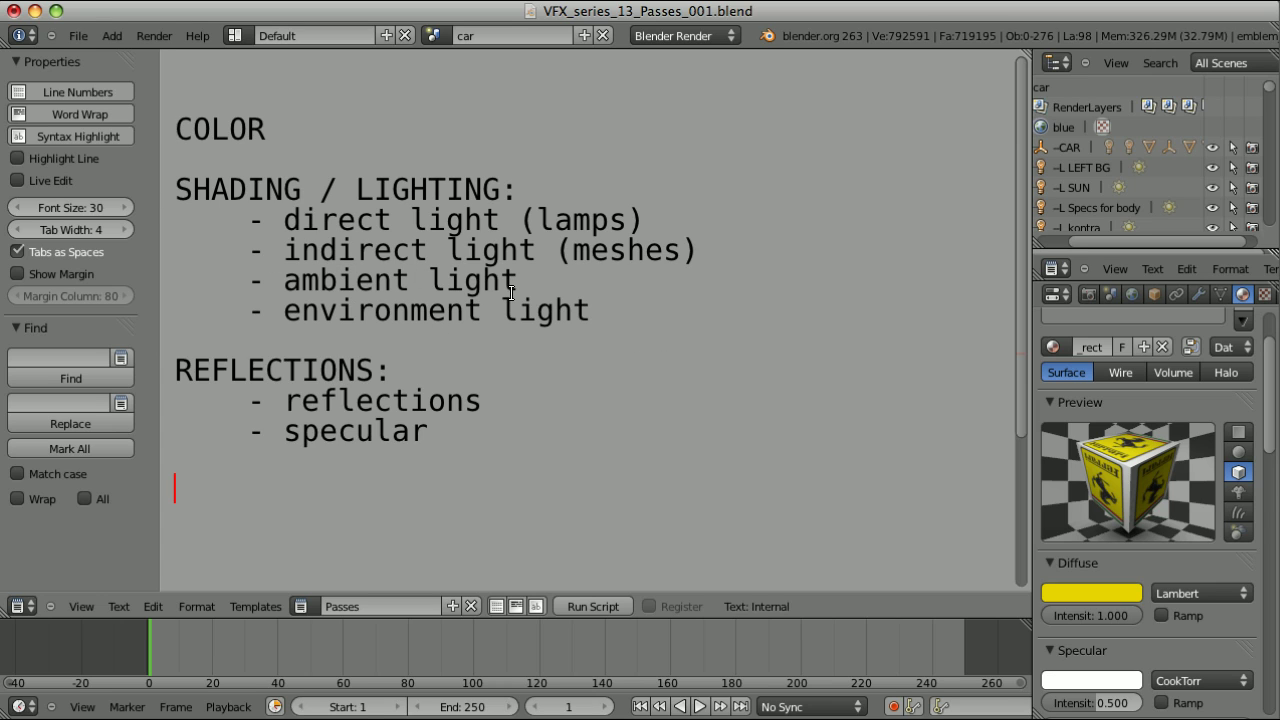
{"action": "left_click_drag", "start_coordinate": [286, 219], "coordinate": [583, 300]}
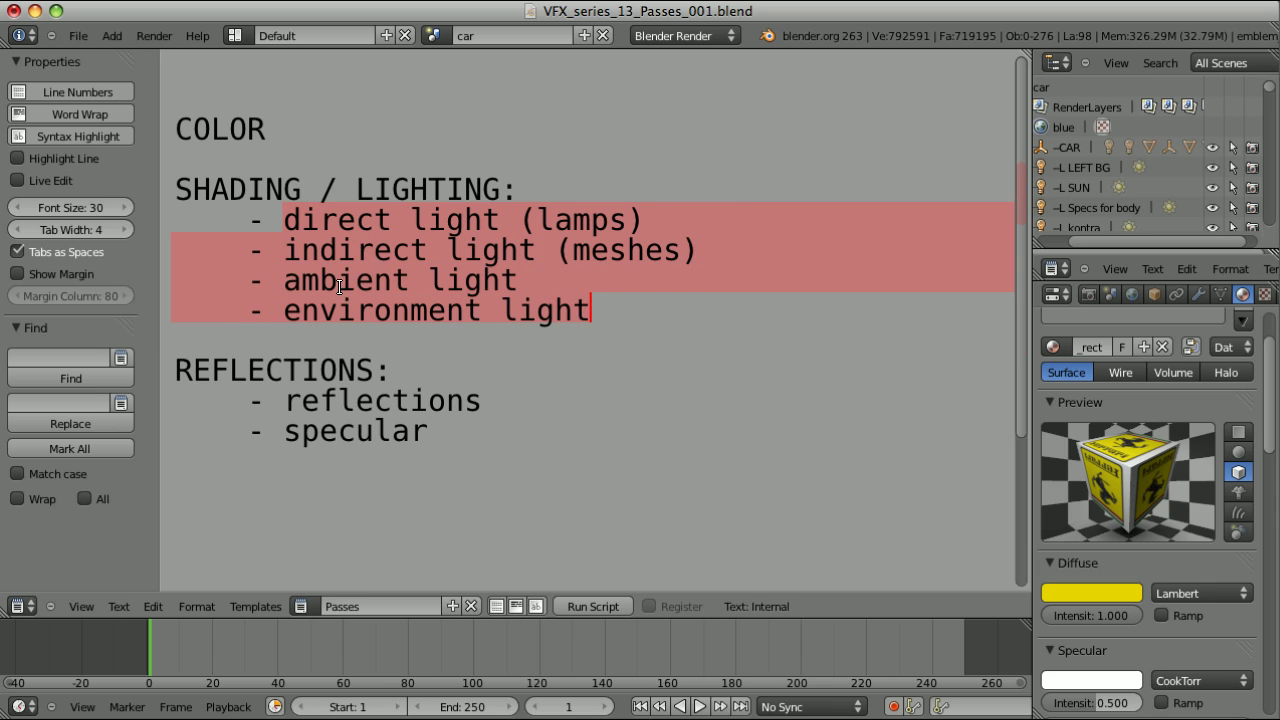
{"action": "left_click", "coordinate": [175, 112]}
{"action": "left_click_drag", "start_coordinate": [175, 112], "coordinate": [306, 114]}
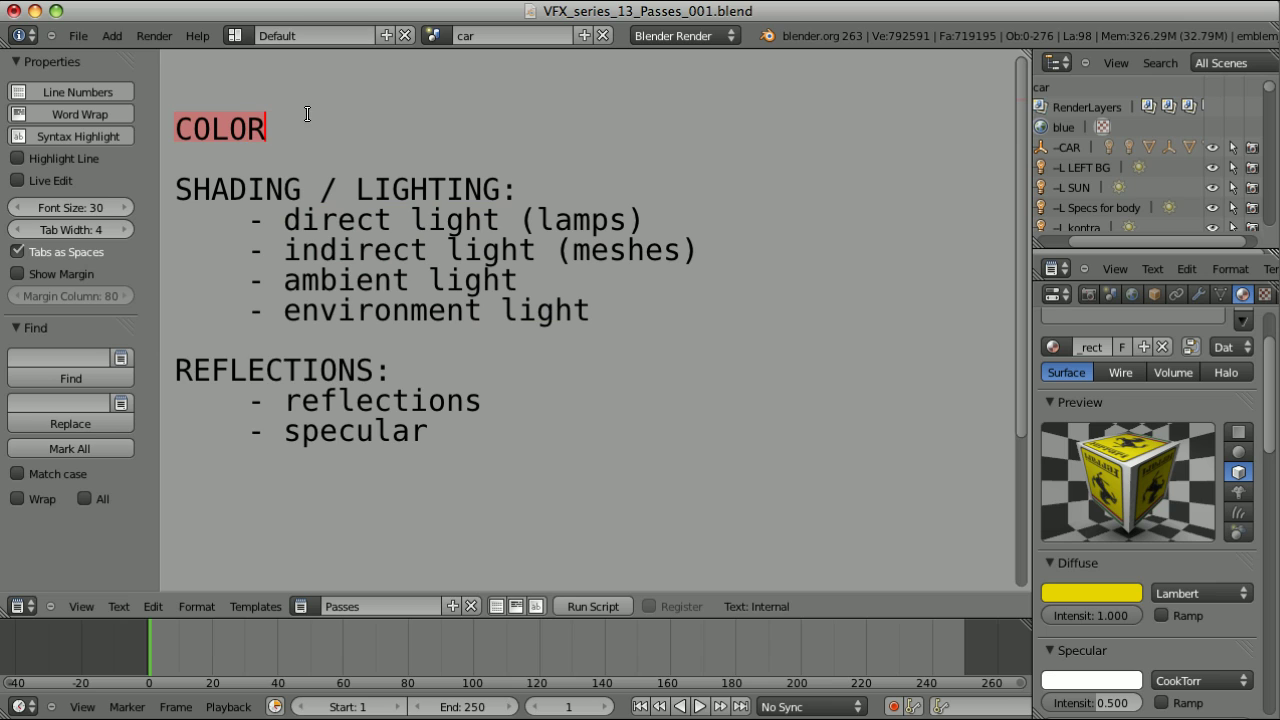
{"action": "left_click_drag", "start_coordinate": [174, 402], "coordinate": [491, 429]}
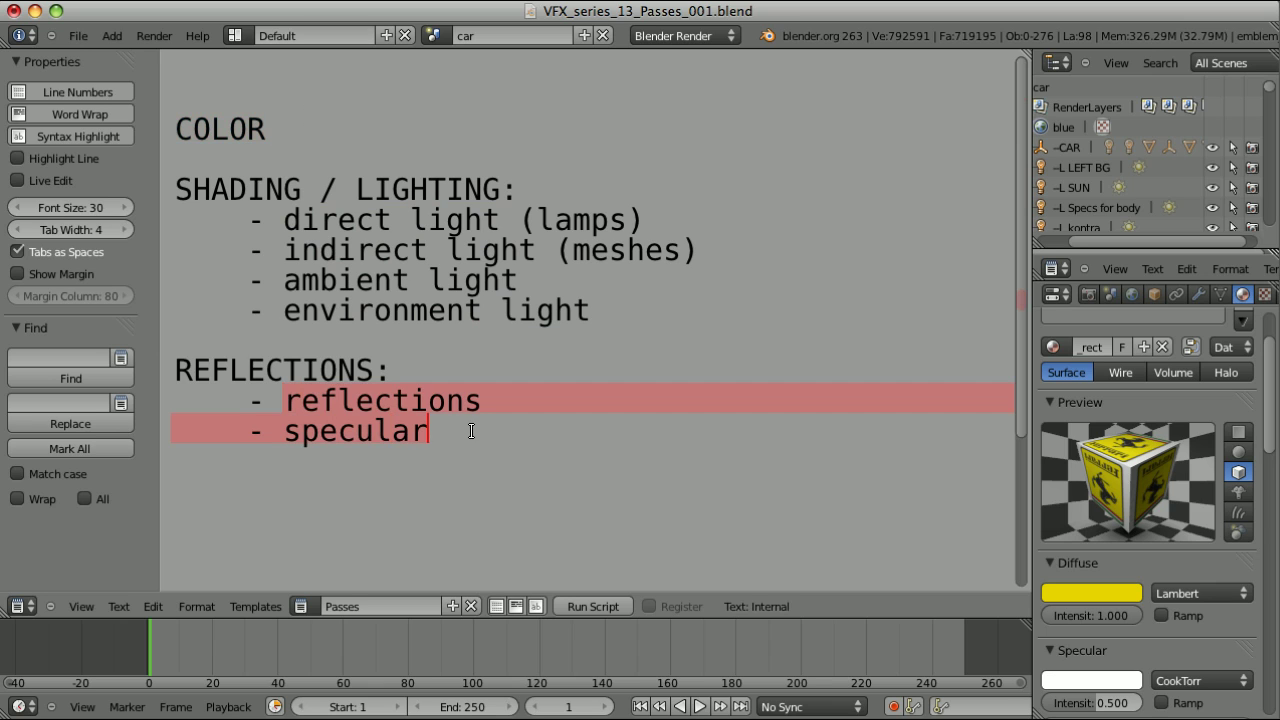
- Add the line "COLOR * LIGHTING + REFLECTIONS" below the notes and highlight its terms with the matching list entries
{"action": "left_click", "coordinate": [176, 521]}
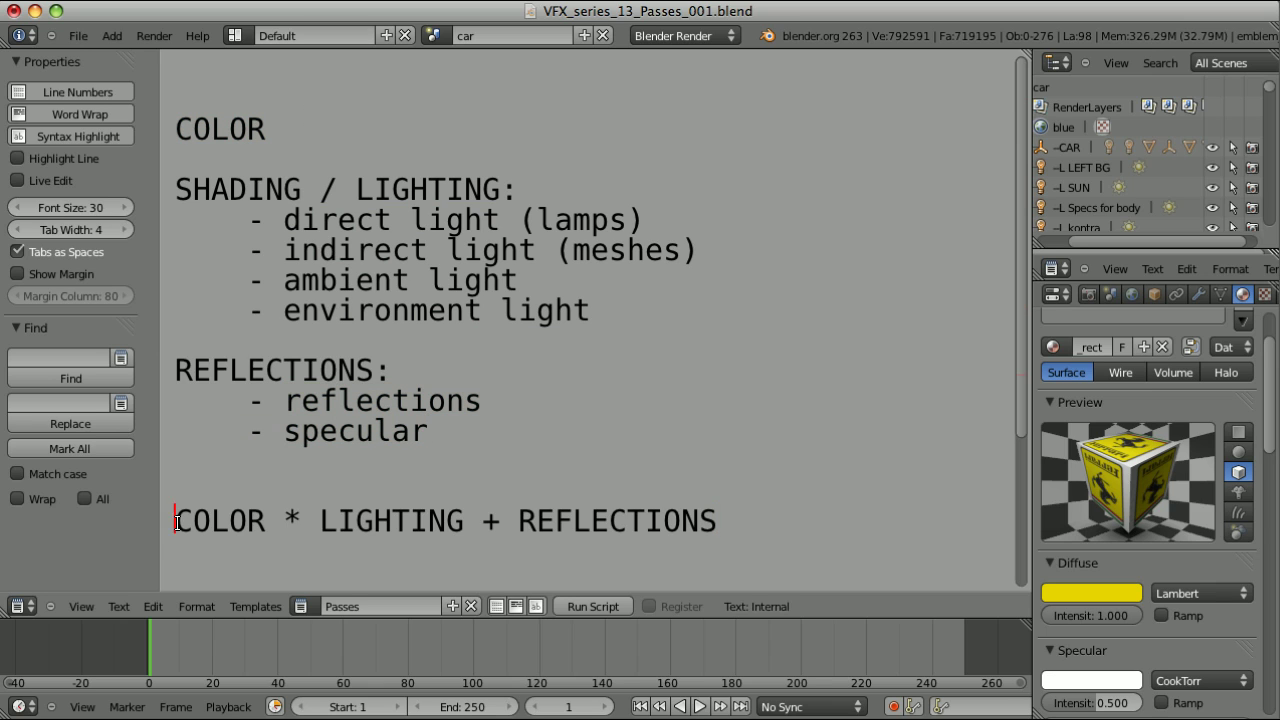
{"action": "left_click_drag", "start_coordinate": [176, 521], "coordinate": [716, 521]}
{"action": "double_click", "coordinate": [393, 525]}
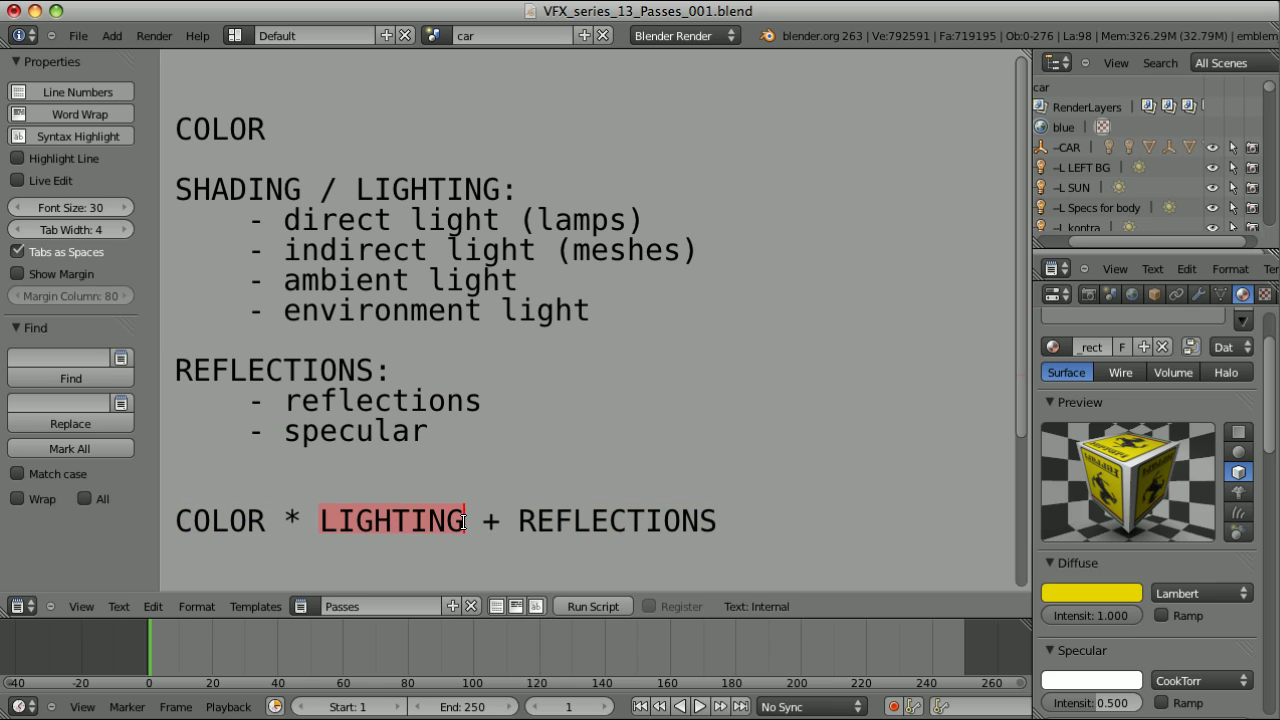
{"action": "left_click_drag", "start_coordinate": [283, 221], "coordinate": [603, 298]}
{"action": "left_click_drag", "start_coordinate": [518, 521], "coordinate": [718, 518]}
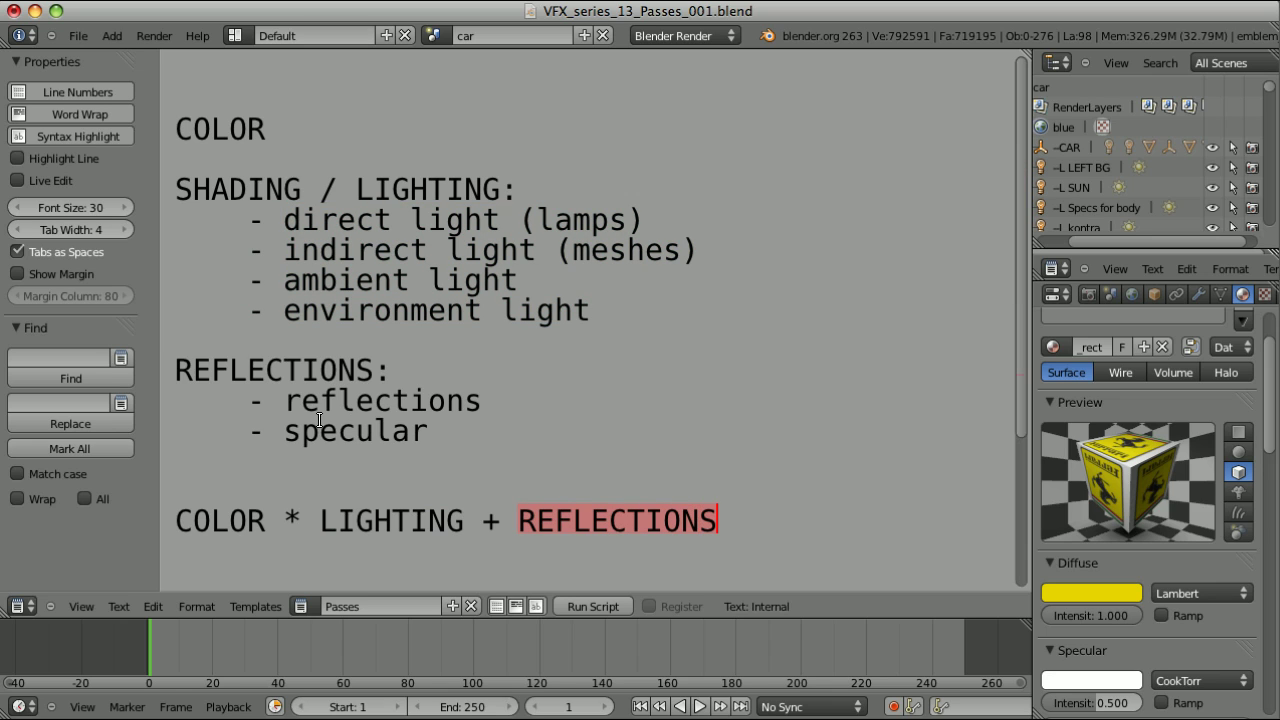
{"action": "left_click_drag", "start_coordinate": [286, 401], "coordinate": [443, 423]}
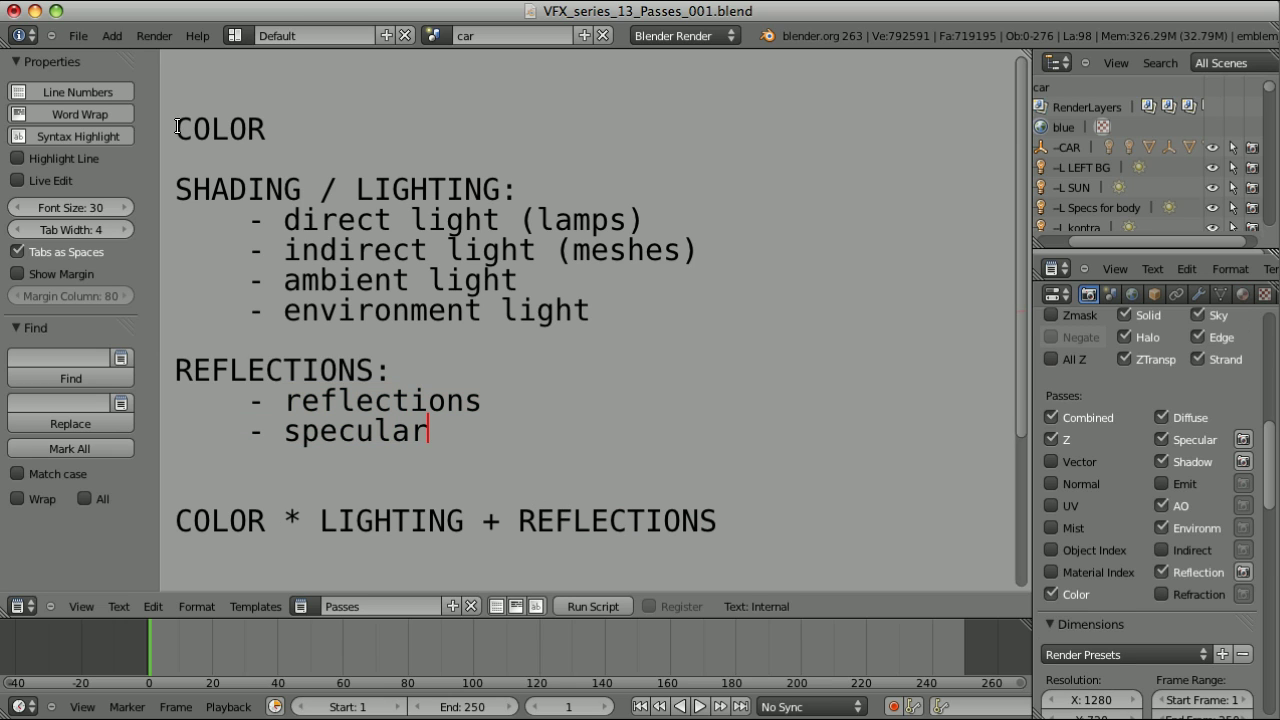
{"action": "left_click_drag", "start_coordinate": [178, 127], "coordinate": [471, 414]}
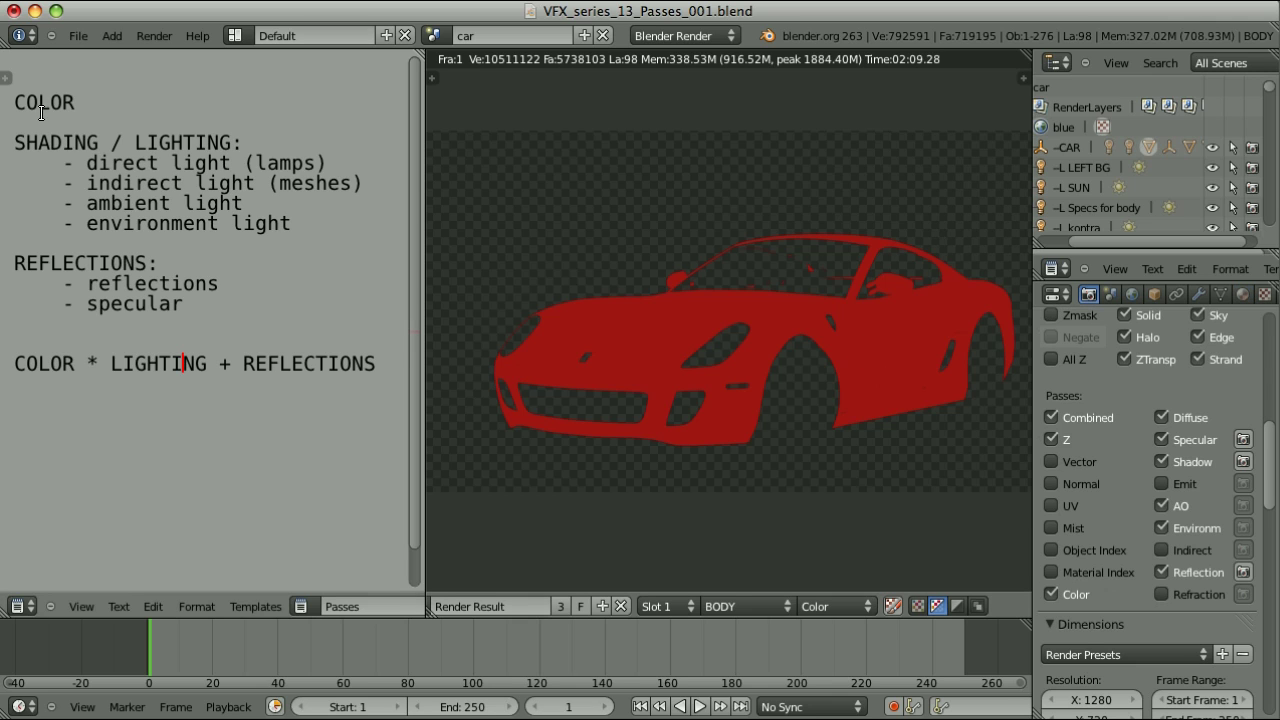
- Highlight COLOR in the notes beside the rendered Color pass and show the car body's material diffuse settings
{"action": "left_click", "coordinate": [18, 100]}
{"action": "left_click_drag", "start_coordinate": [22, 98], "coordinate": [77, 100]}
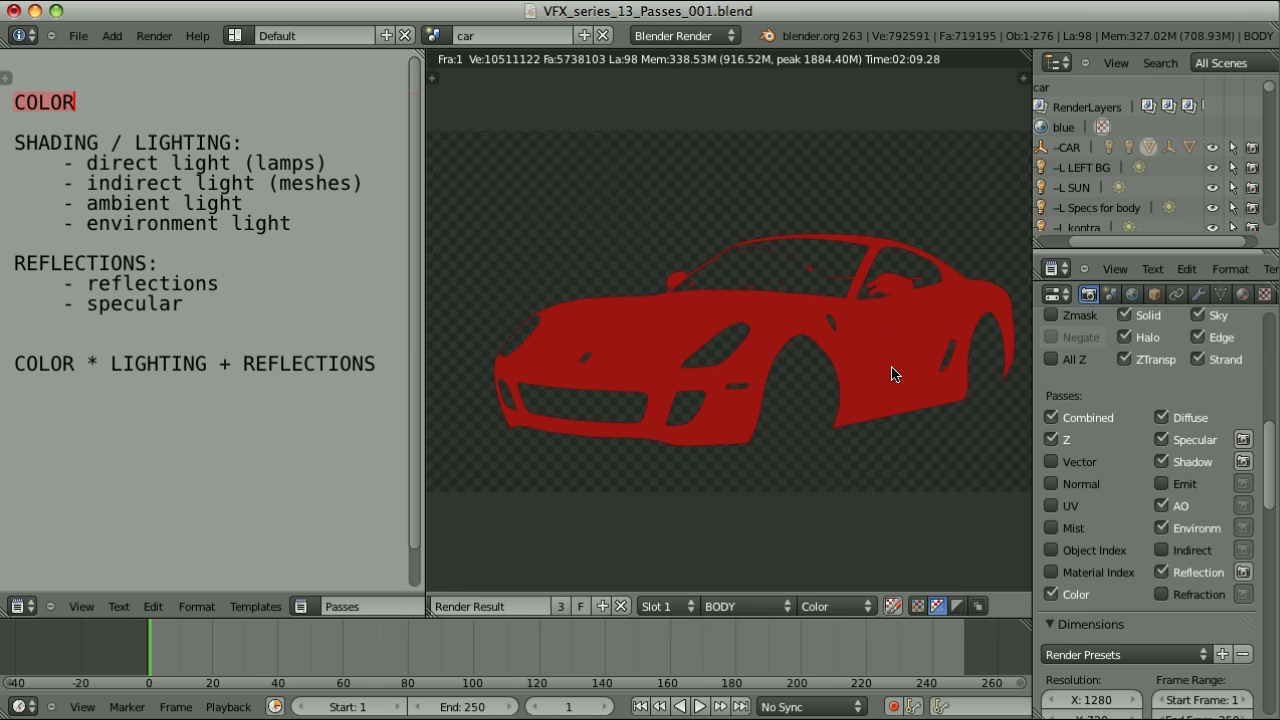
{"action": "left_click", "coordinate": [1242, 293]}
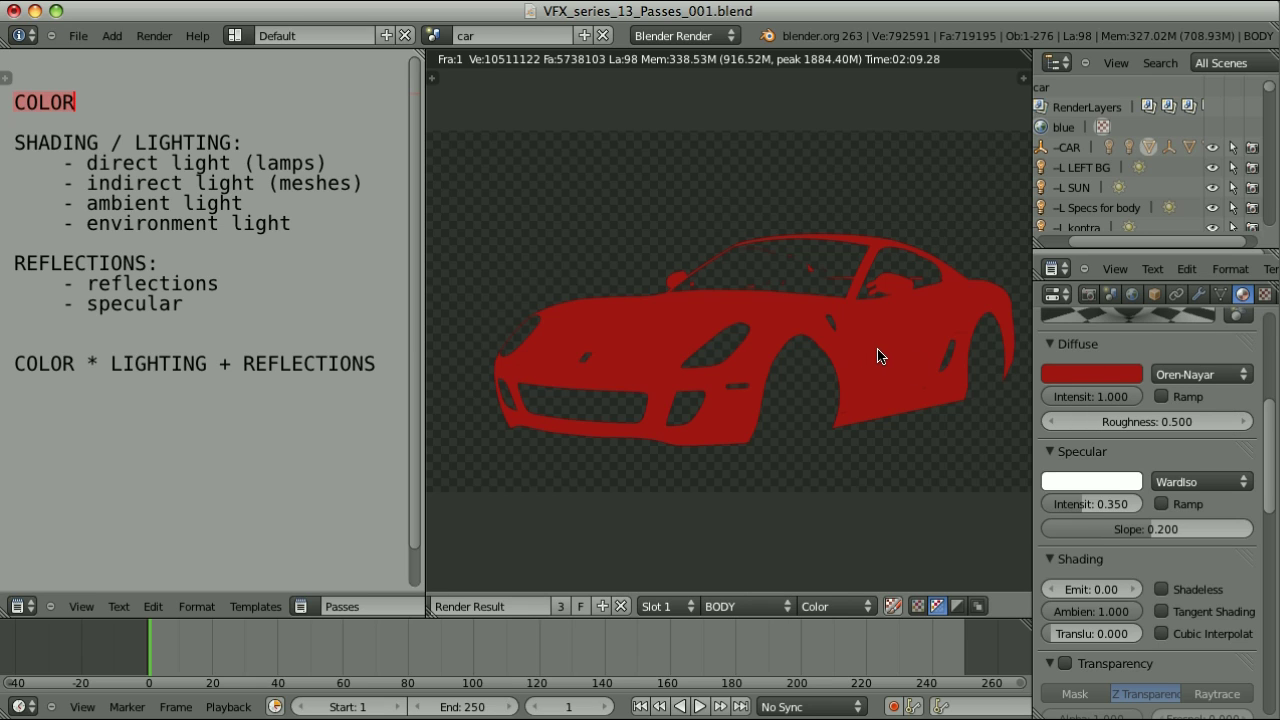
- View the BODY layer's Diffuse and Shadow passes in the render result
{"action": "key", "text": "a"}
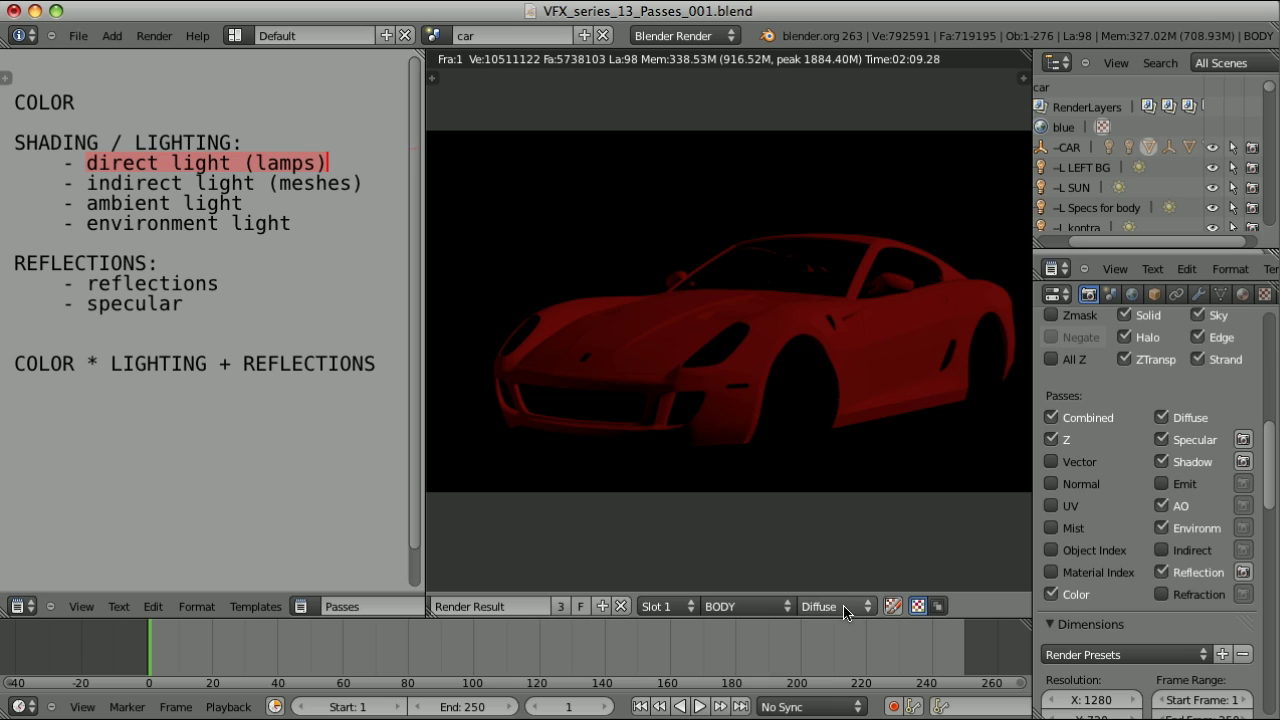
{"action": "scroll", "coordinate": [836, 606], "scroll_direction": "down", "scroll_amount": 2, "text": "ctrl"}
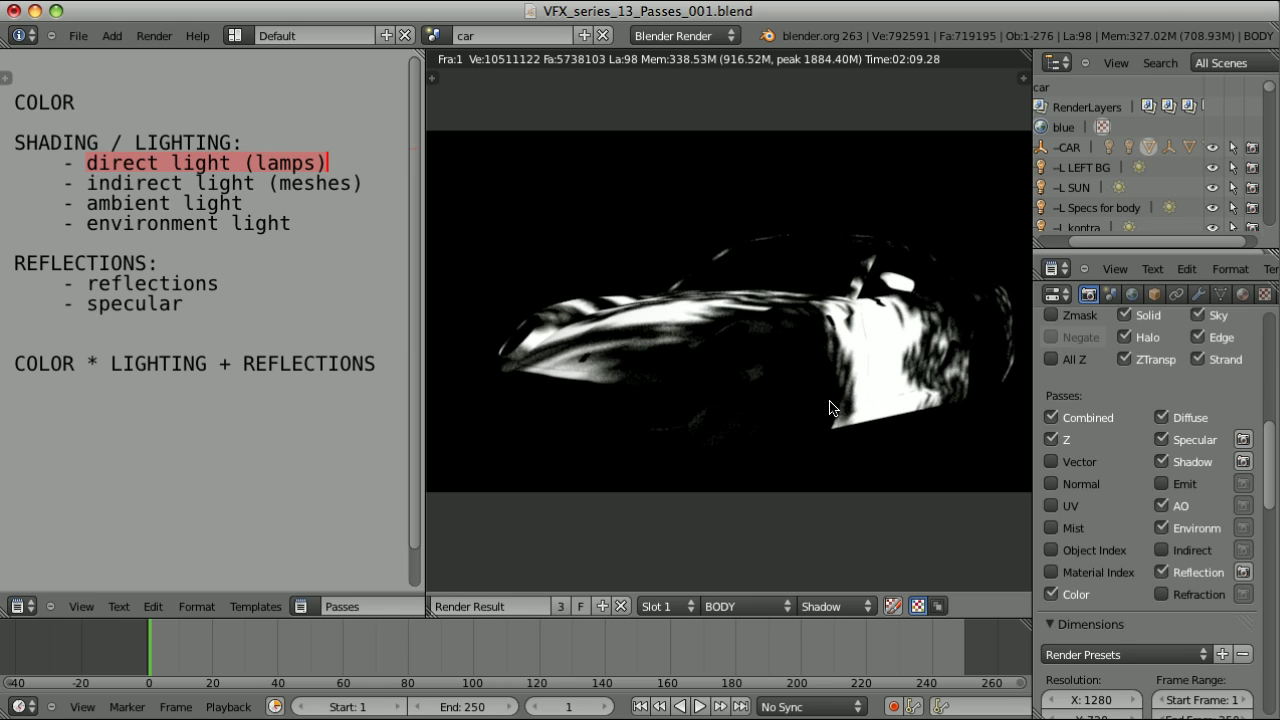
- Switch to the Compositing layout and preview the BODY image node's Shadow pass in the viewer
{"action": "left_click", "coordinate": [848, 607]}
{"action": "left_click", "coordinate": [815, 537]}
{"action": "key", "text": "ctrl+Left"}
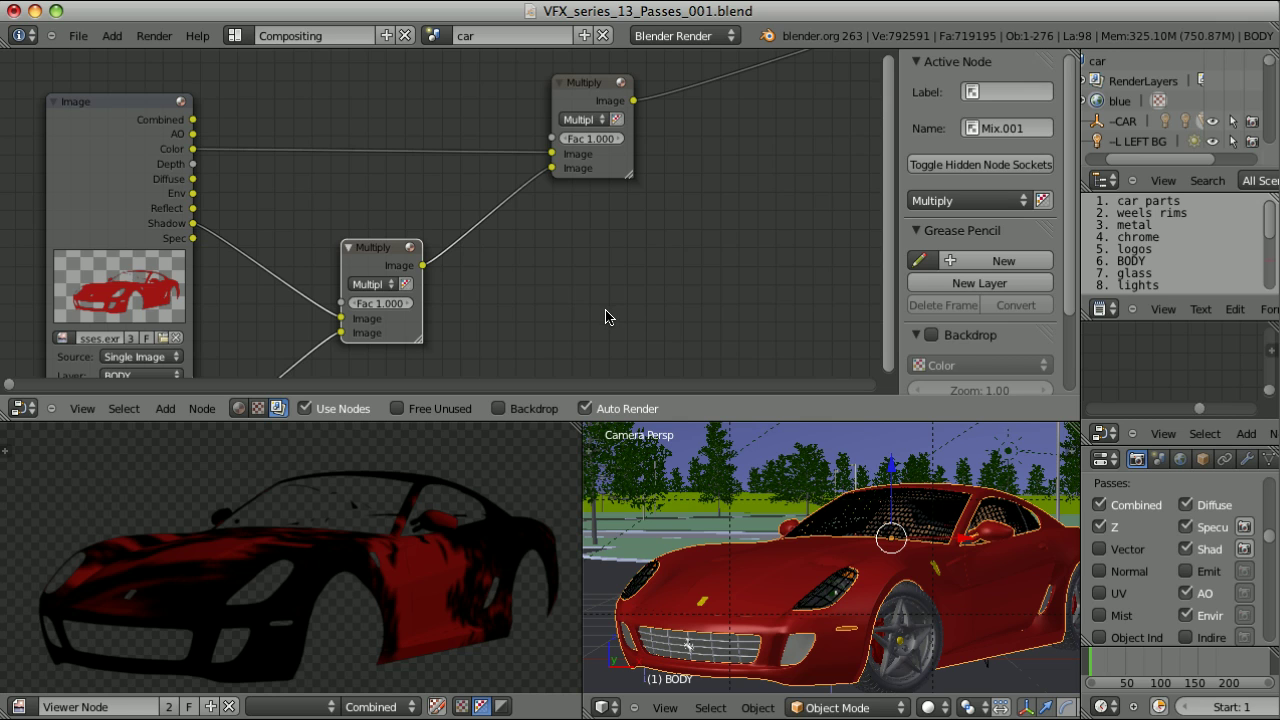
{"action": "middle_click_drag", "start_coordinate": [497, 331], "coordinate": [530, 147]}
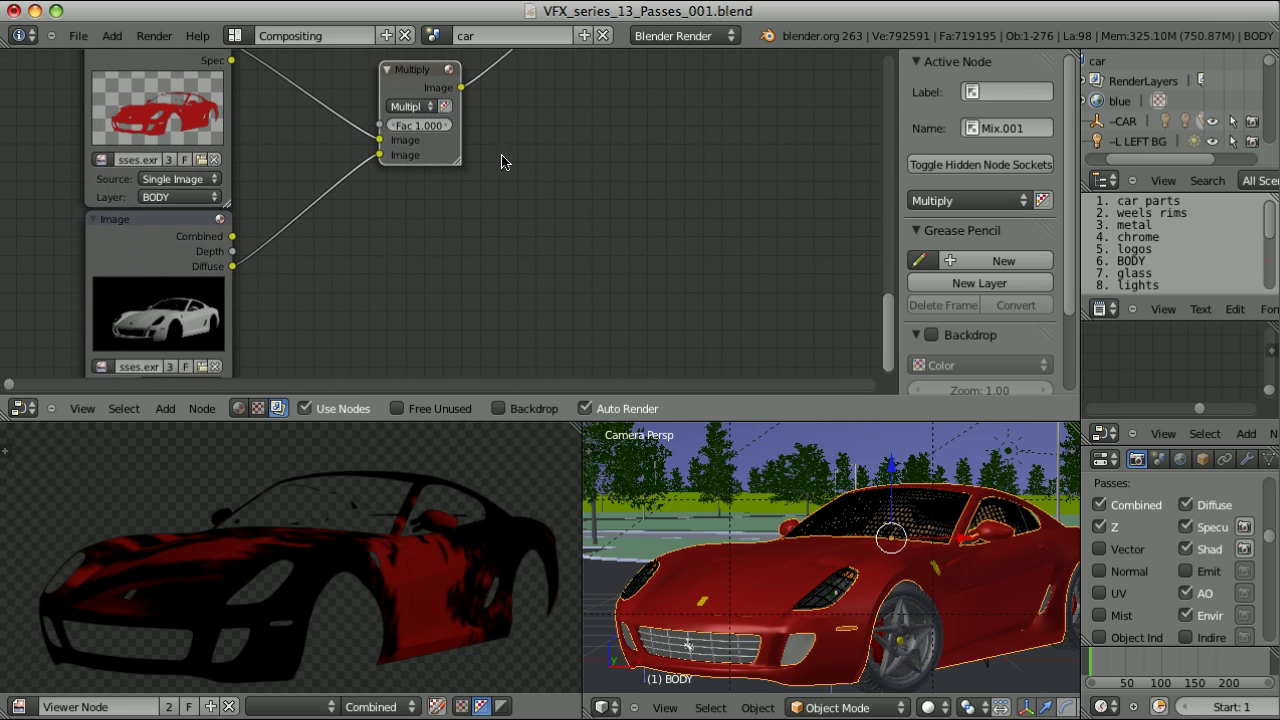
{"action": "left_click", "coordinate": [138, 228], "text": "ctrl+shift"}
{"action": "middle_click_drag", "start_coordinate": [249, 74], "coordinate": [262, 170]}
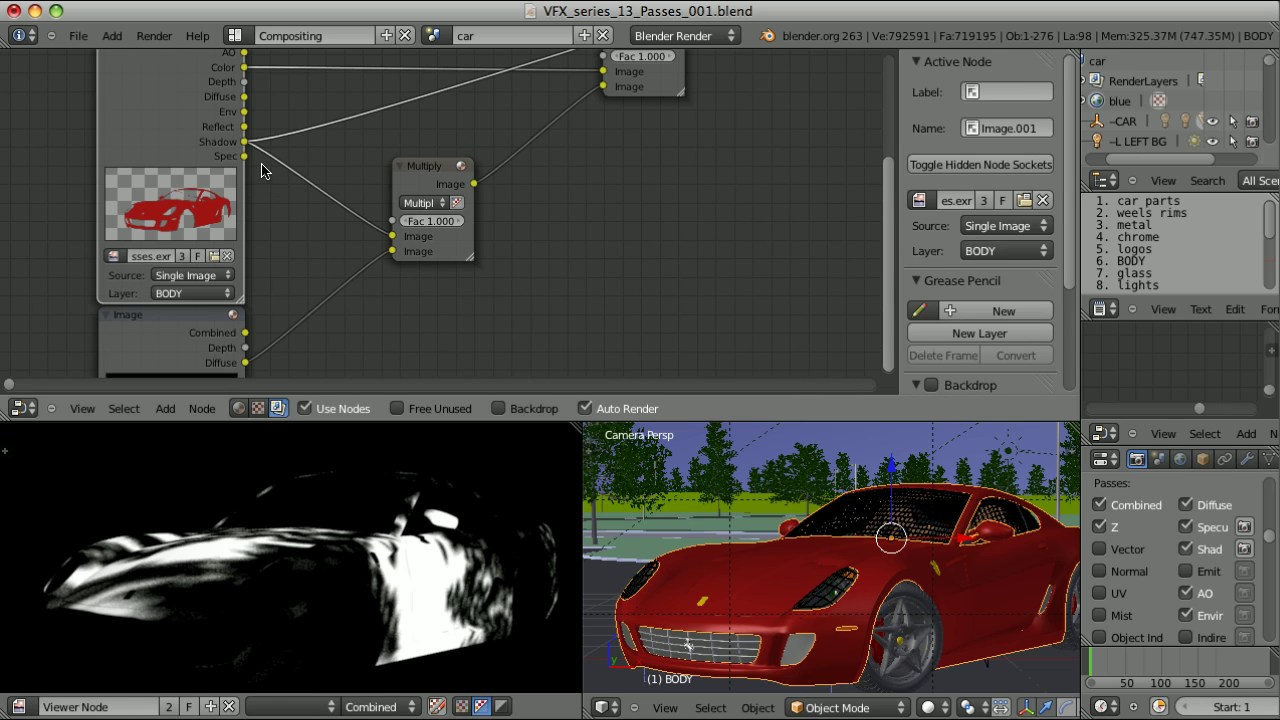
- Preview the Multiply node combining Shadow and Diffuse, followed by the Multiply node that applies the Color pass
{"action": "left_click", "coordinate": [445, 172], "text": "ctrl+shift"}
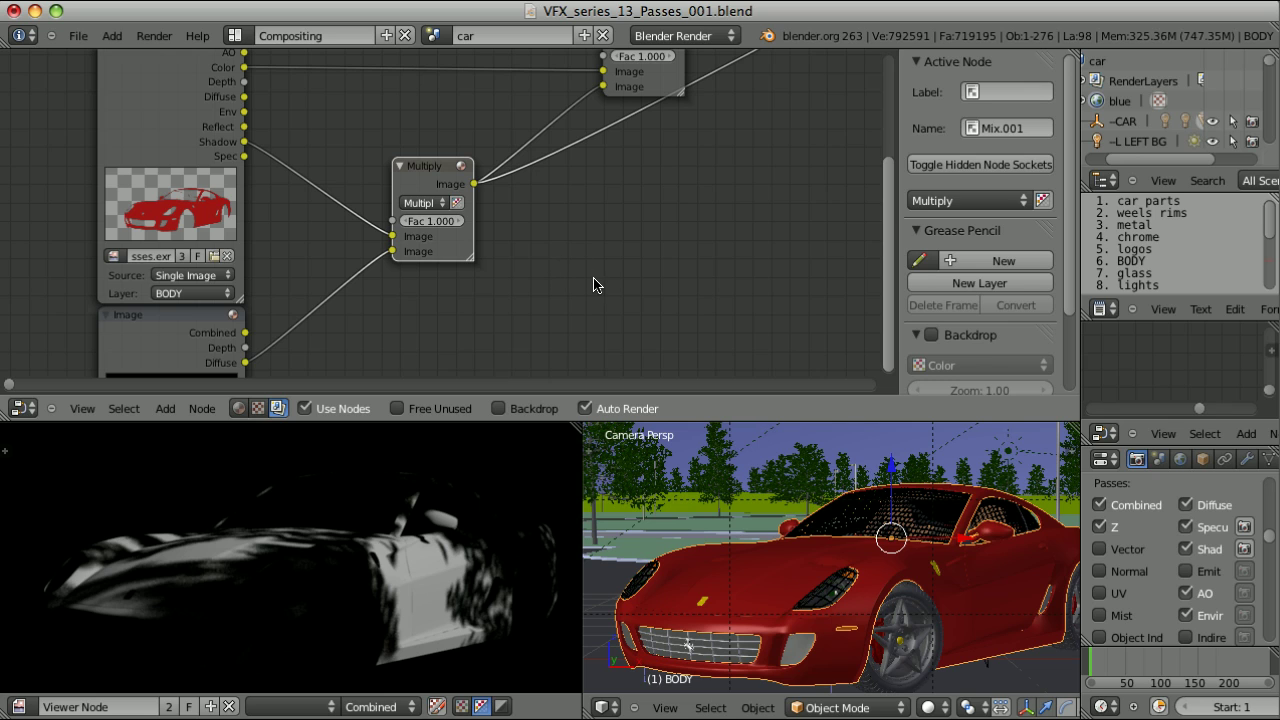
{"action": "middle_click_drag", "start_coordinate": [632, 202], "coordinate": [581, 285]}
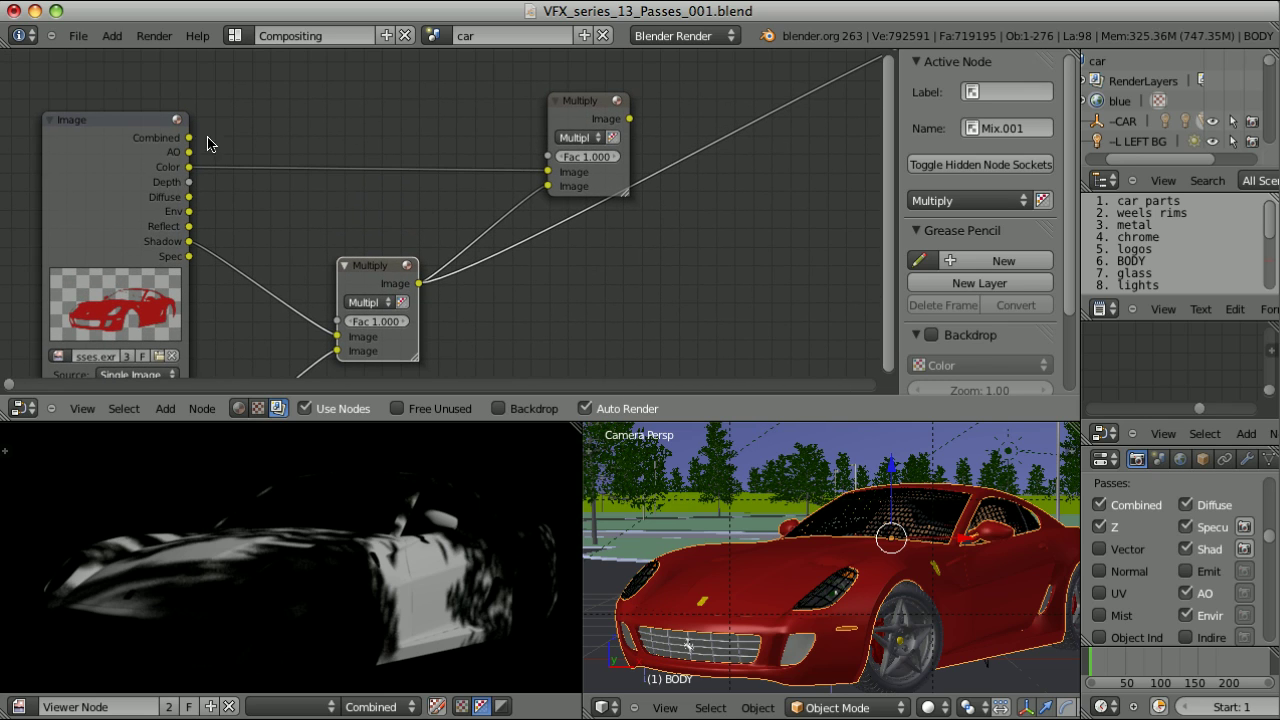
{"action": "left_click", "coordinate": [597, 110], "text": "ctrl+shift"}
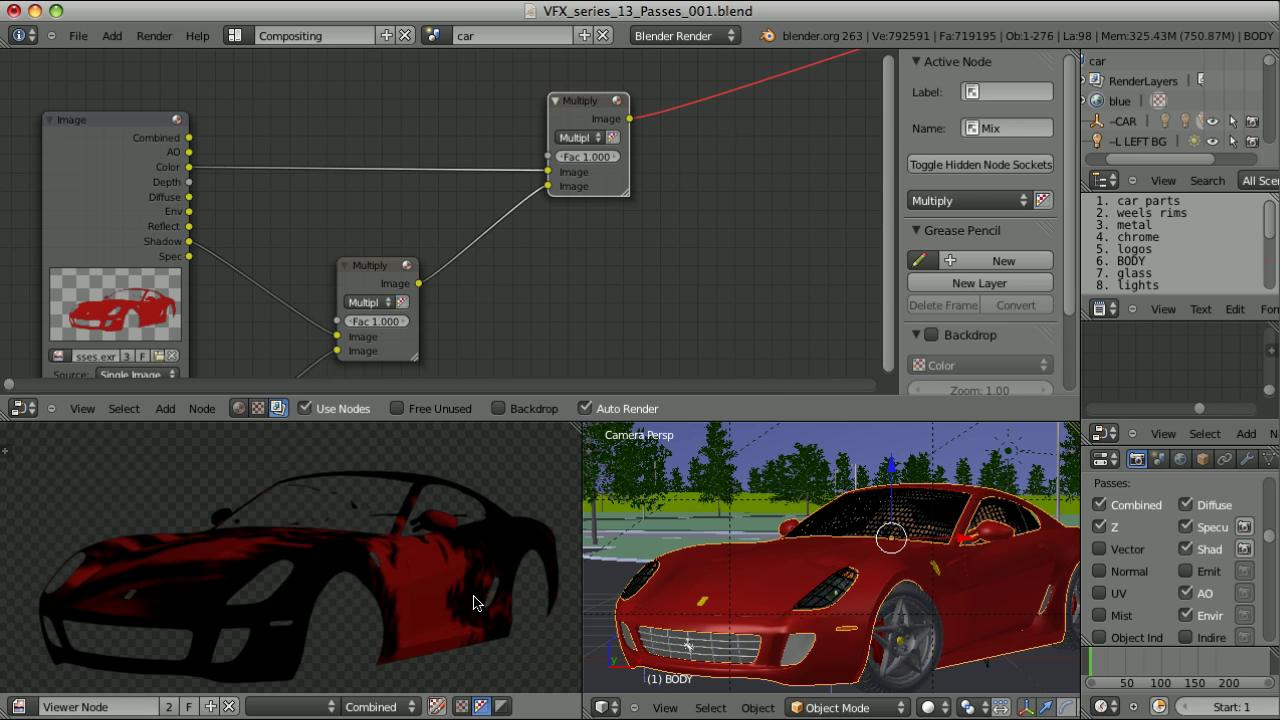
{"action": "middle_click_drag", "start_coordinate": [546, 326], "coordinate": [534, 250]}
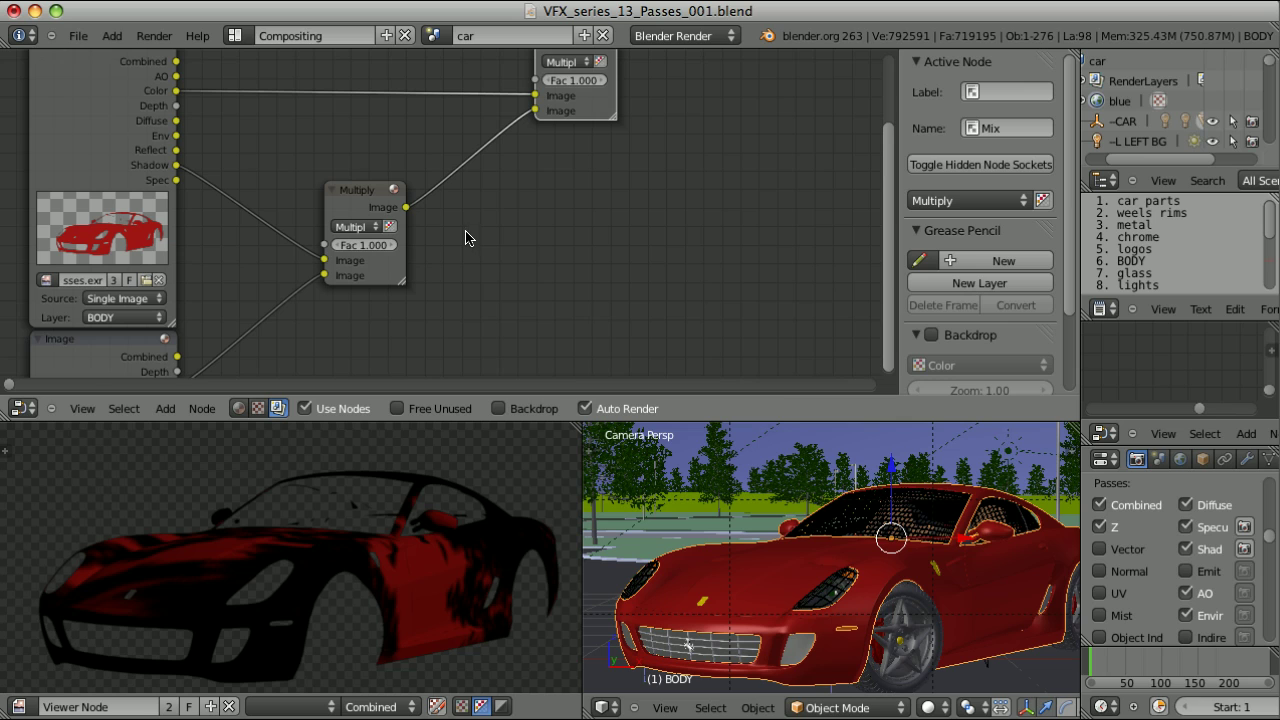
- Move the Shadow and Diffuse Multiply node closer to the image nodes and compare its preview with the BODY passes and the color Multiply result
{"action": "left_click_drag", "start_coordinate": [358, 192], "coordinate": [249, 212]}
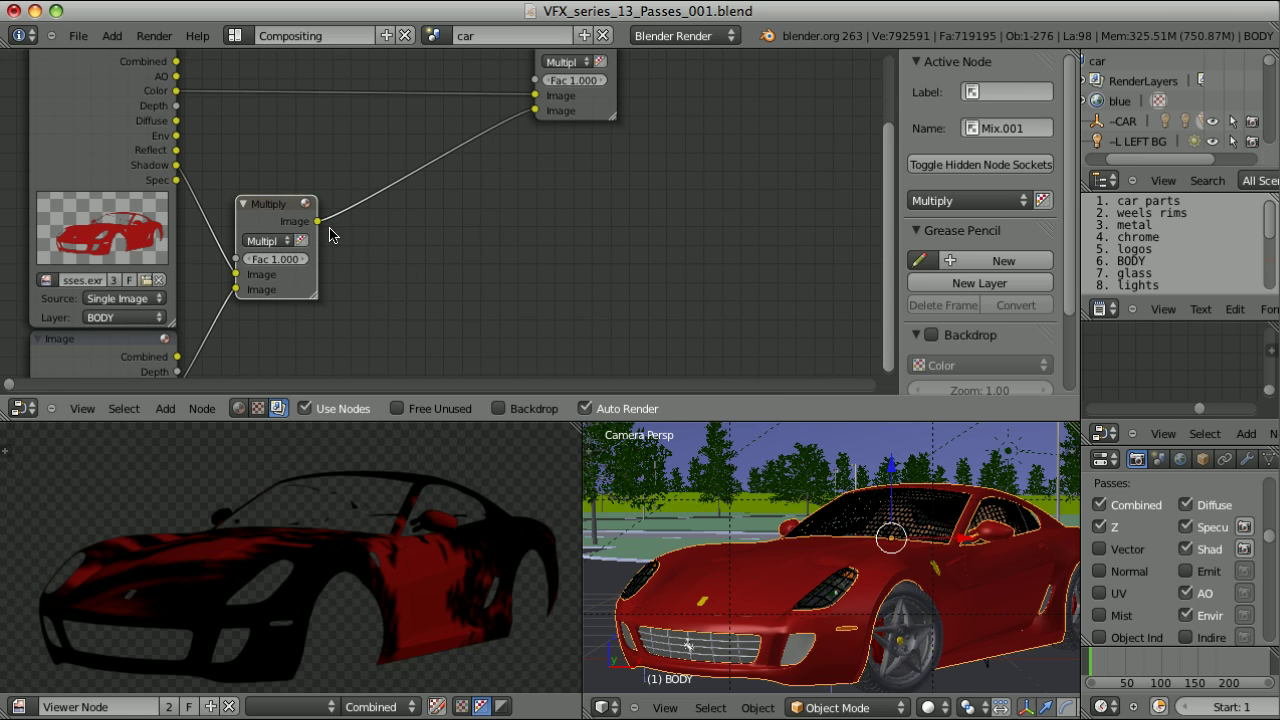
{"action": "left_click", "coordinate": [545, 108]}
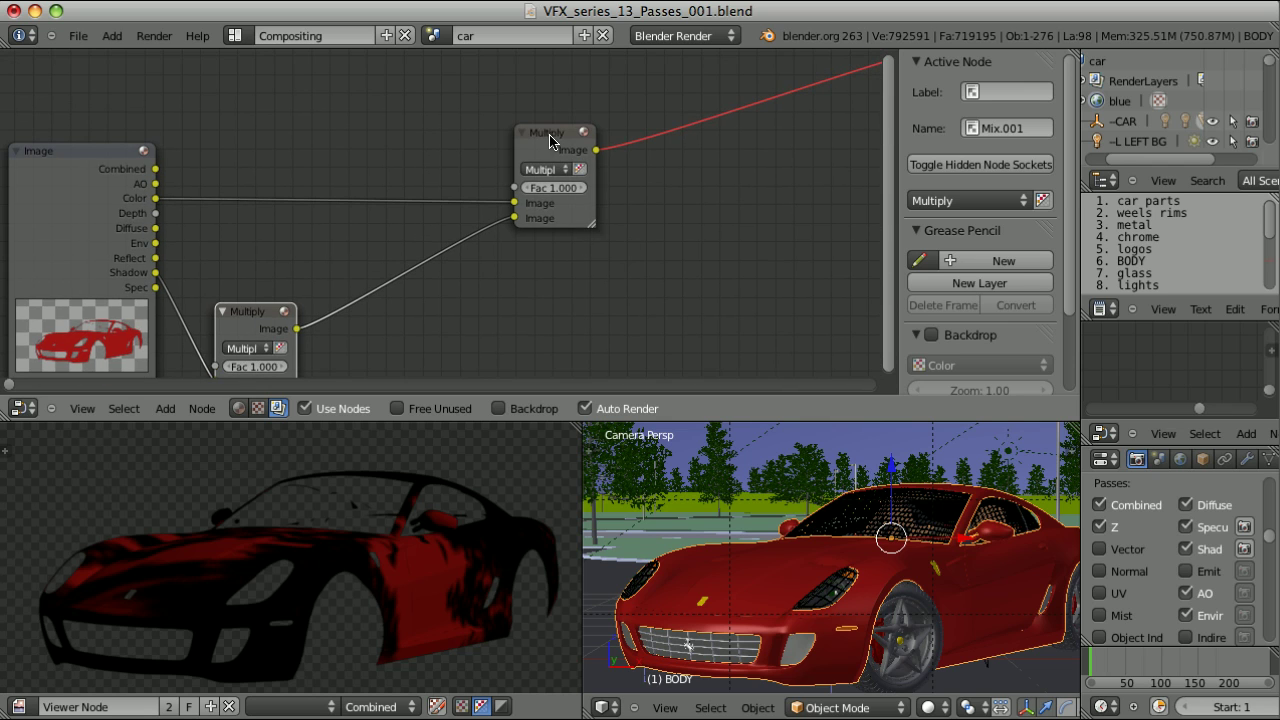
{"action": "middle_click_drag", "start_coordinate": [586, 129], "coordinate": [332, 250]}
{"action": "left_click", "coordinate": [330, 250], "text": "ctrl+shift"}
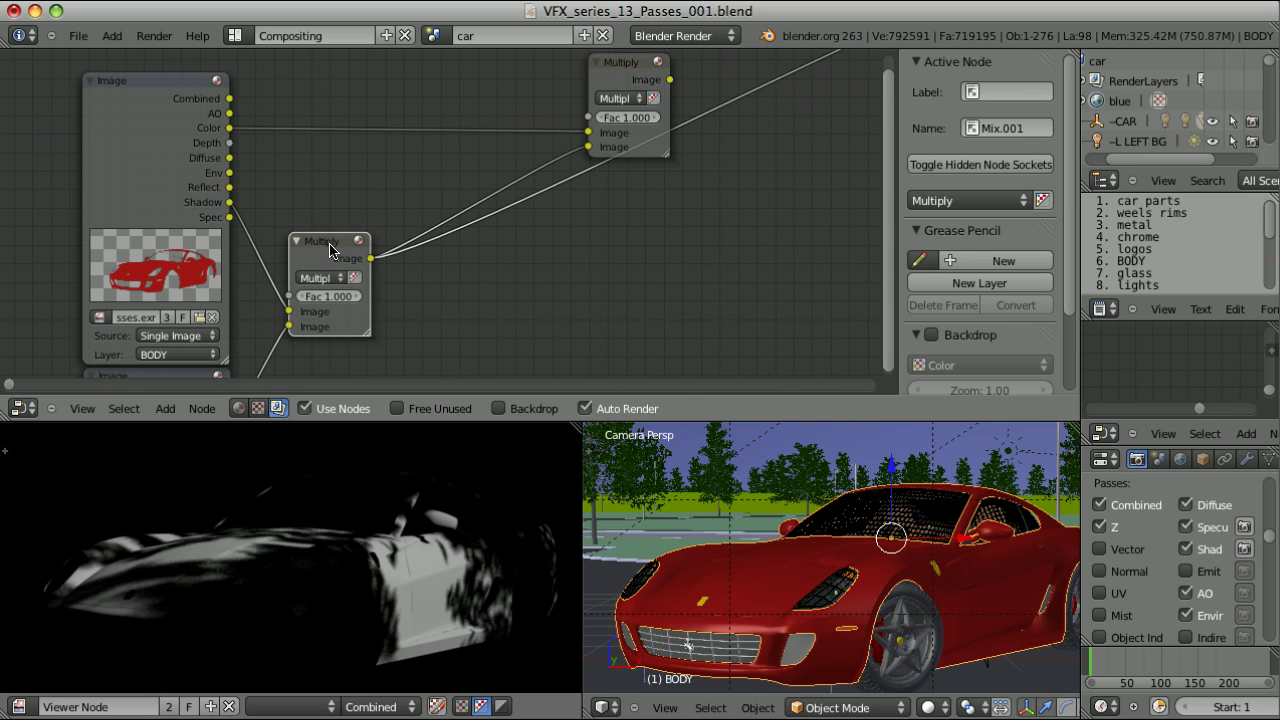
{"action": "left_click", "coordinate": [157, 97], "text": "ctrl+shift"}
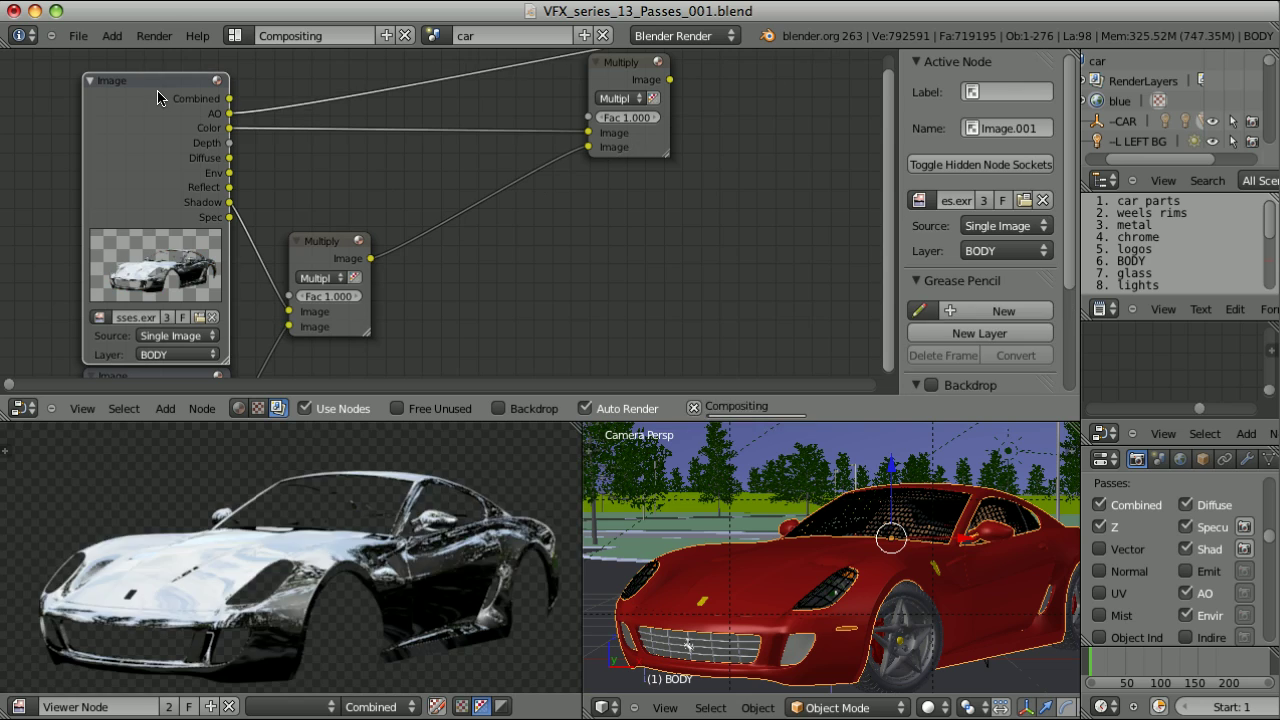
{"action": "left_click", "coordinate": [654, 146], "text": "ctrl+shift"}
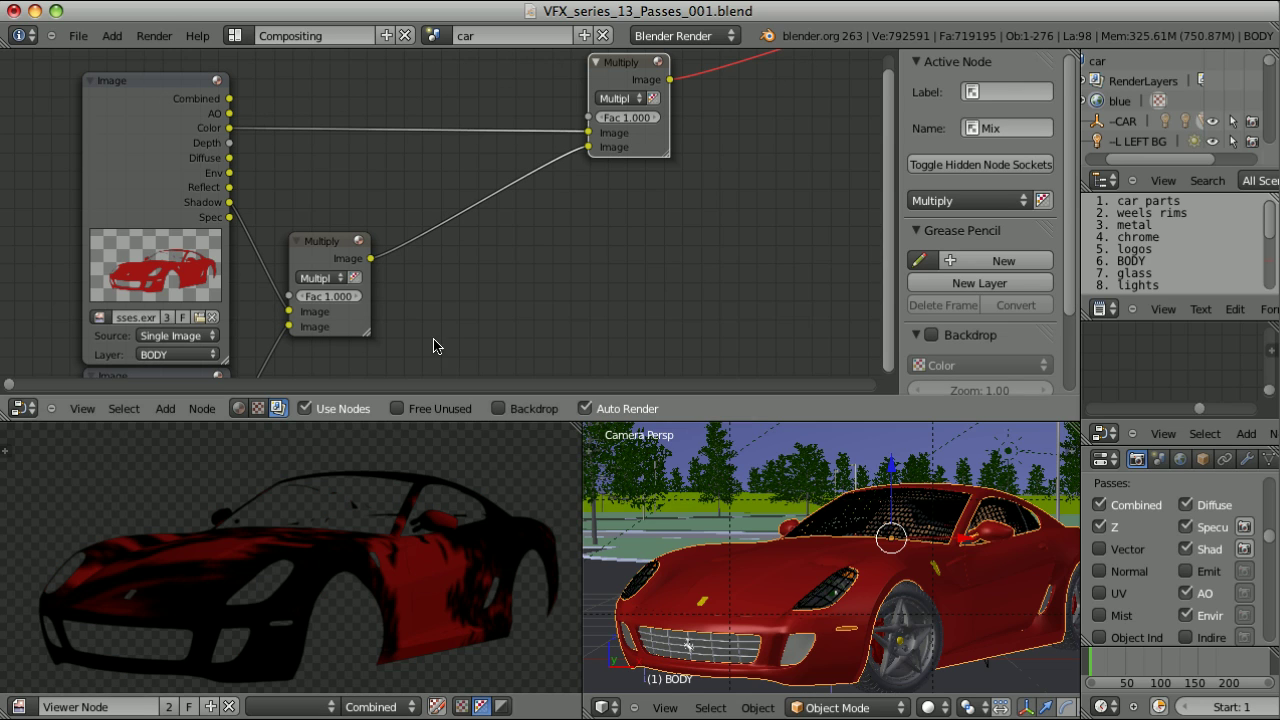
- Insert a Mix node on the Color link before the final Multiply node and try a blue tint and another hue in its second color
{"action": "key", "text": "shift+a"}
{"action": "mouse_move", "coordinate": [572, 258]}
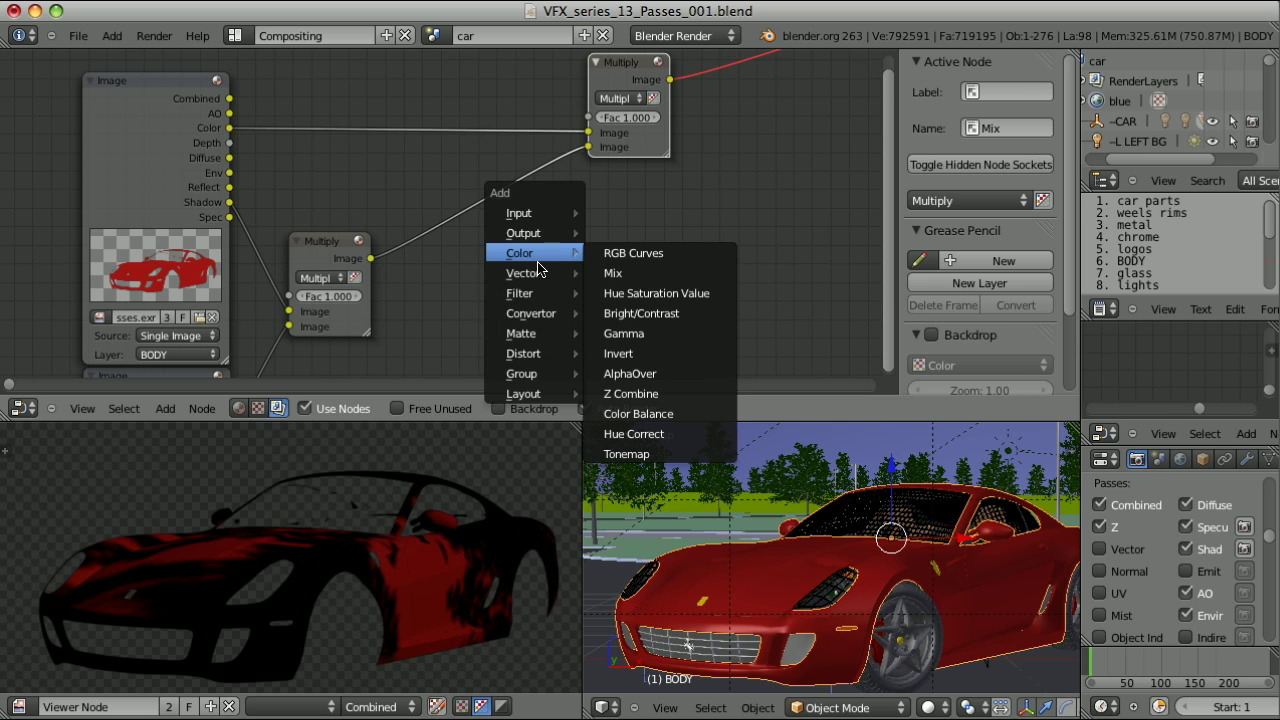
{"action": "left_click", "coordinate": [613, 276]}
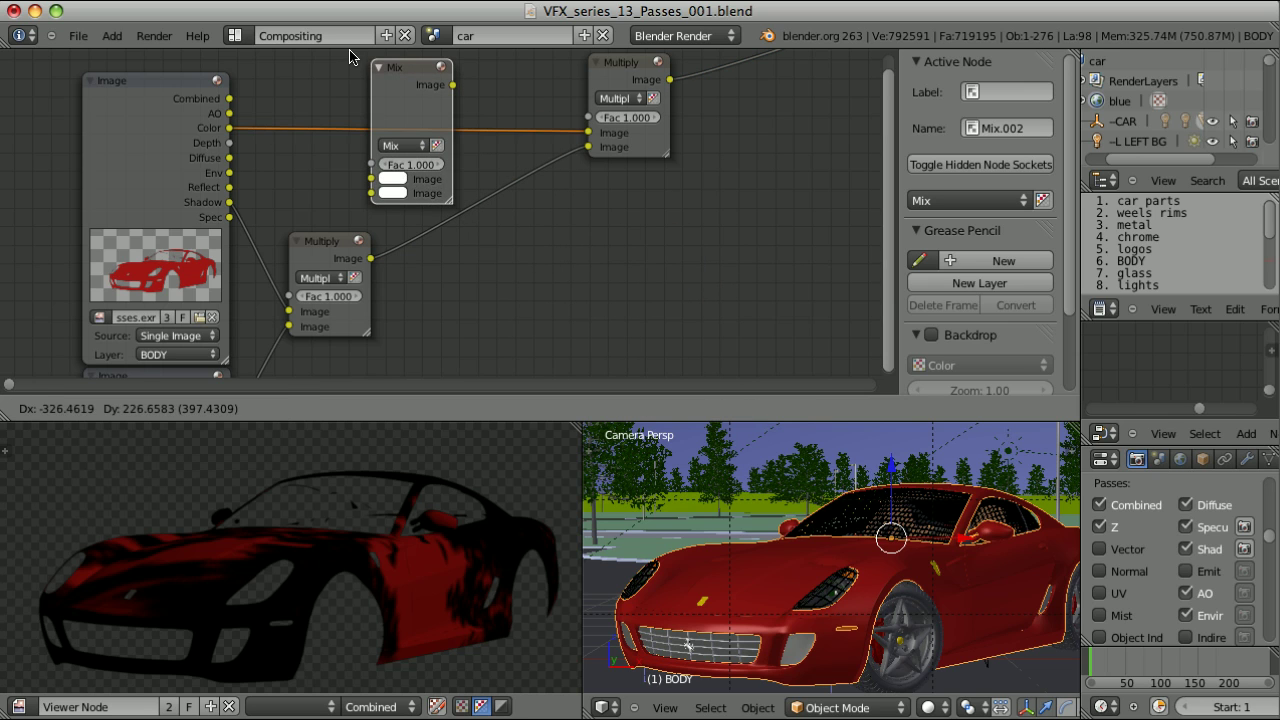
{"action": "left_click", "coordinate": [395, 200]}
{"action": "left_click", "coordinate": [393, 197]}
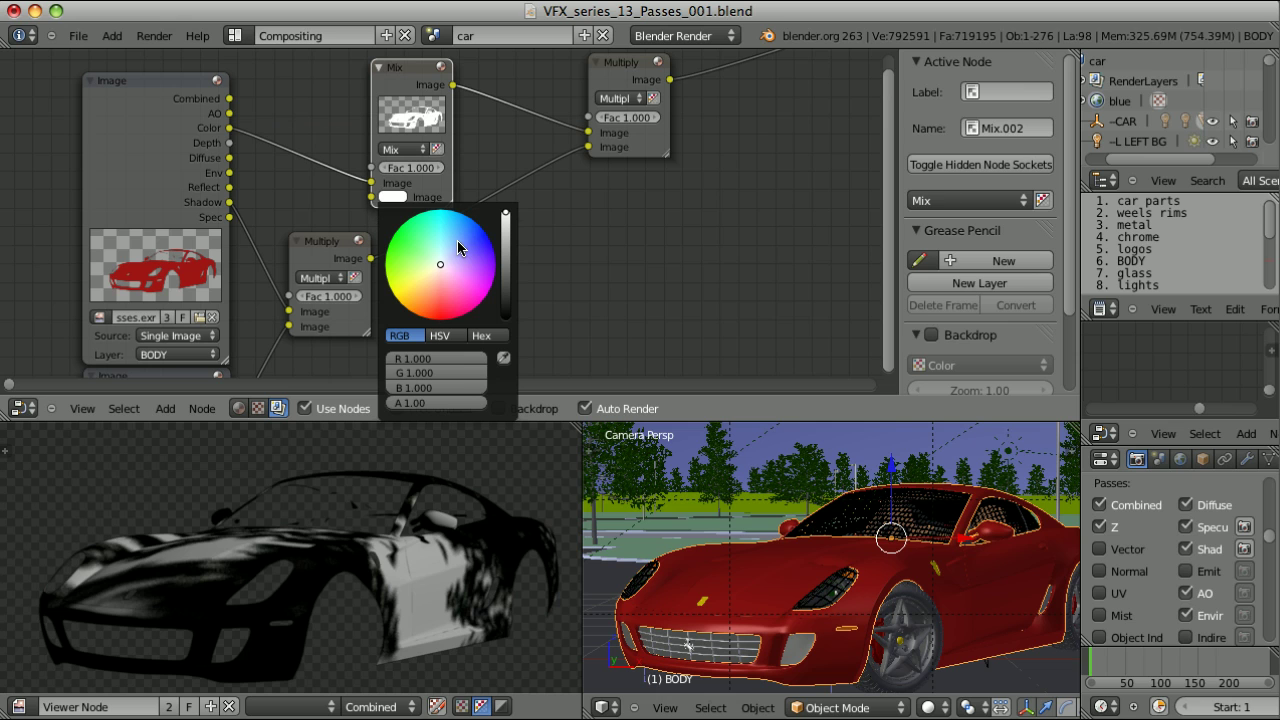
{"action": "left_click", "coordinate": [471, 242]}
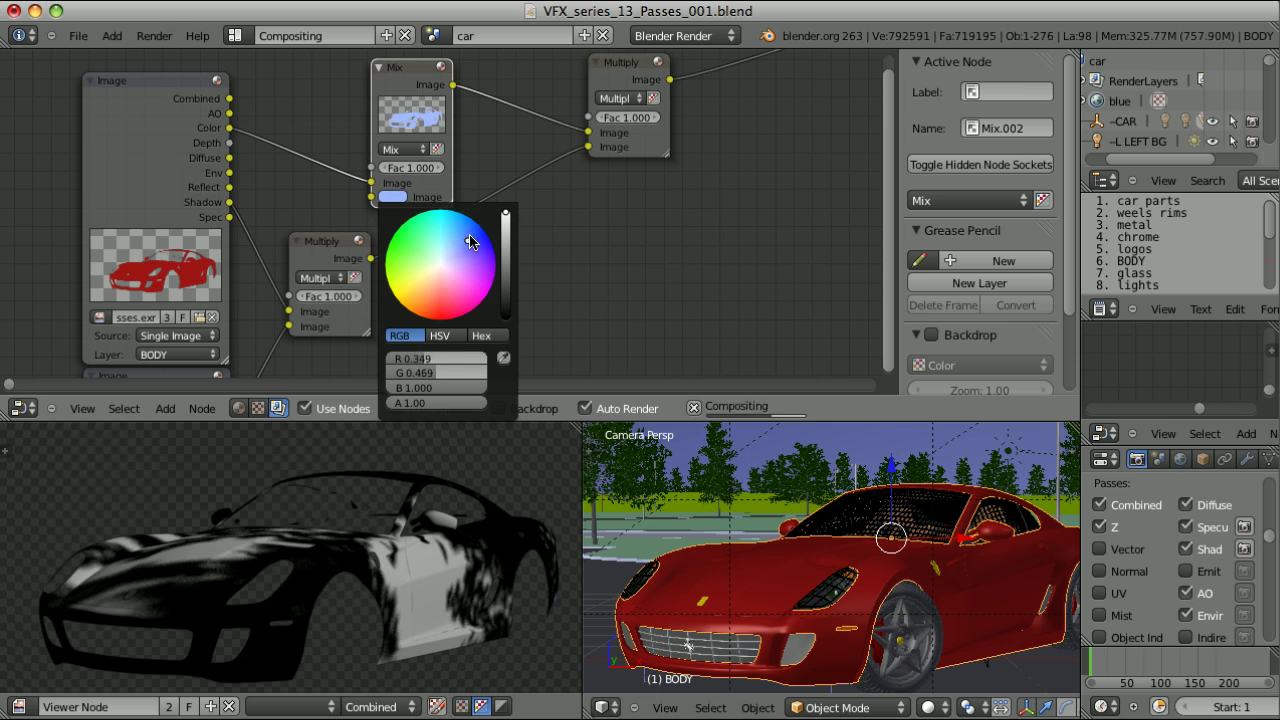
{"action": "left_click", "coordinate": [480, 299]}
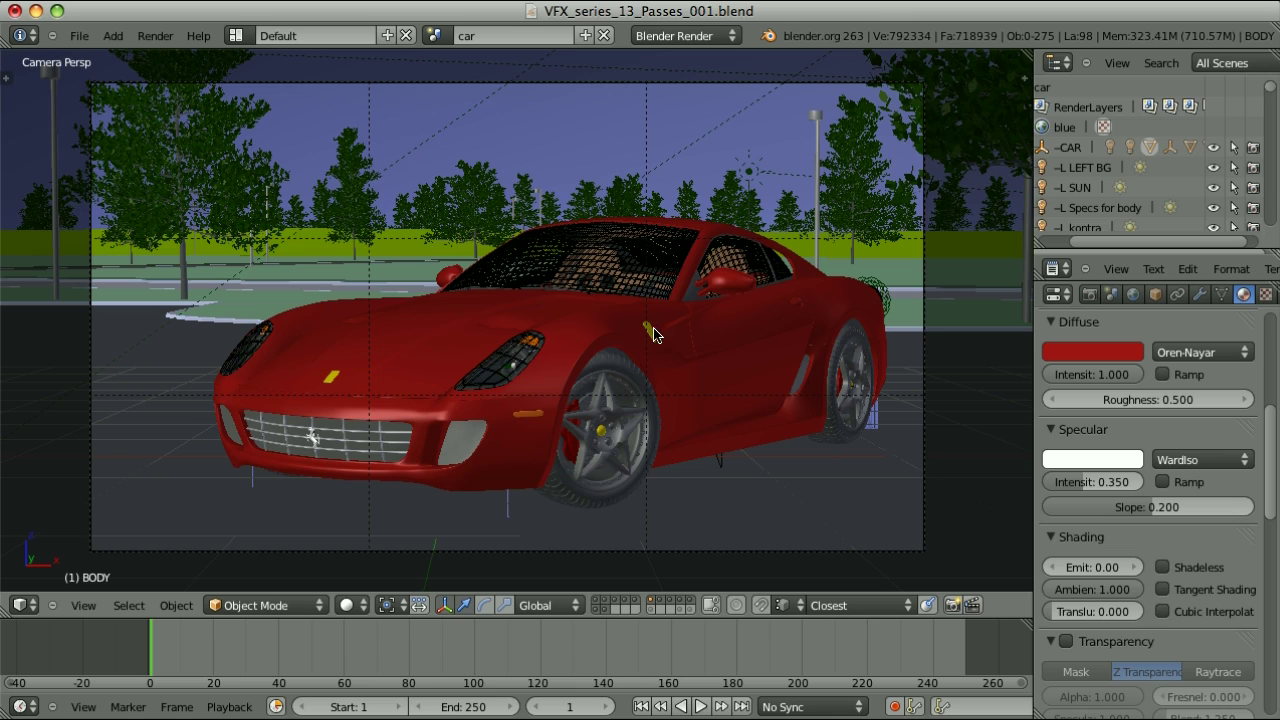
- Inspect the car body material's diffuse shader and diffuse color, and show the BODY render layer's enabled passes
{"action": "left_click", "coordinate": [1190, 352]}
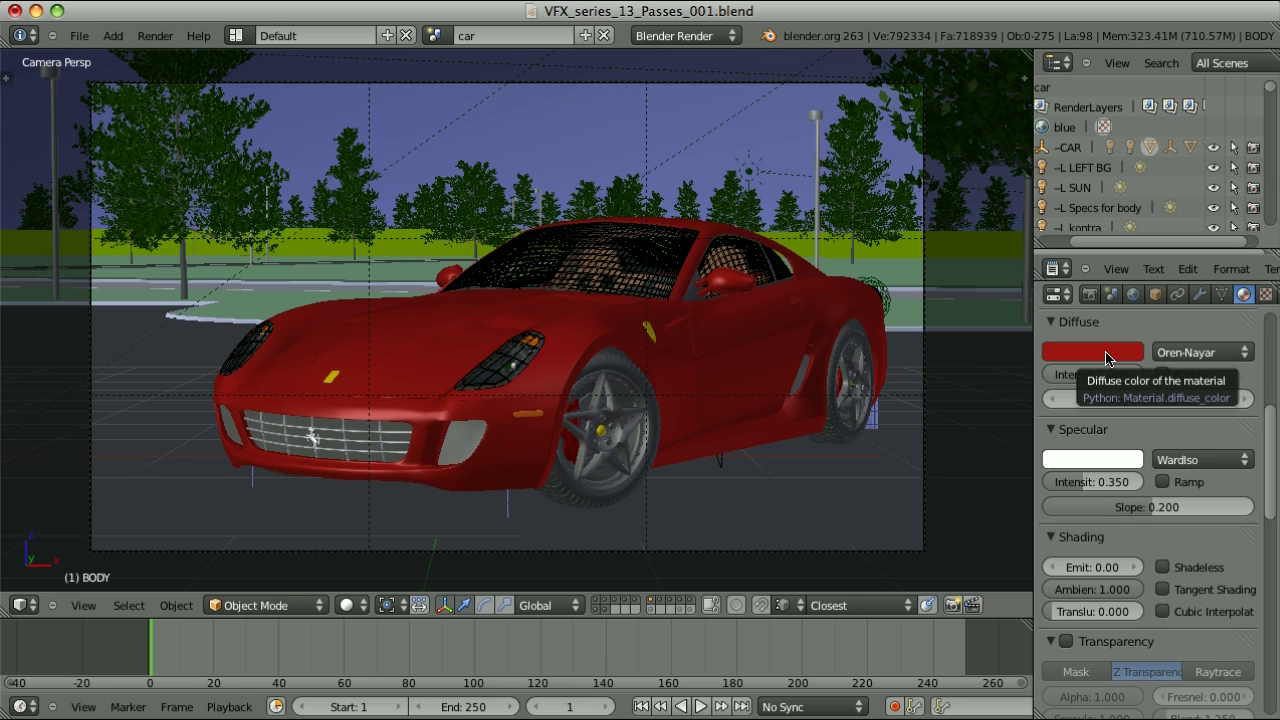
{"action": "left_click", "coordinate": [1106, 354]}
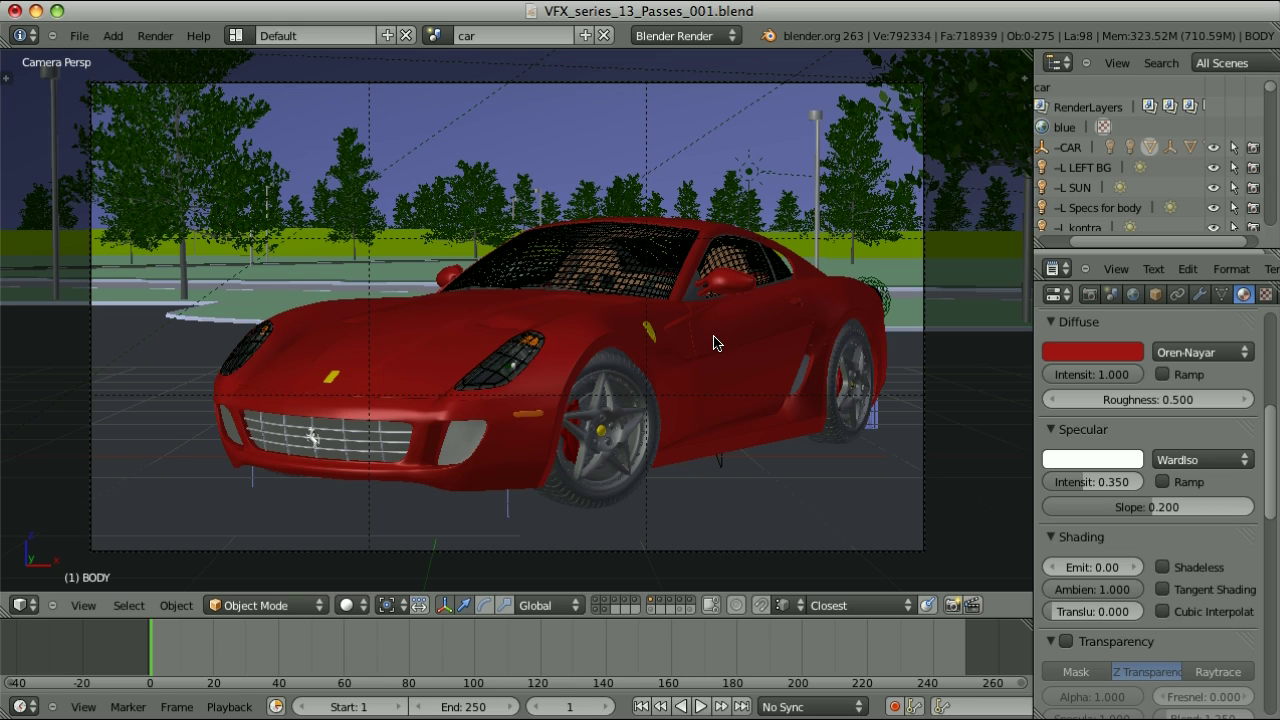
{"action": "left_click", "coordinate": [1084, 353]}
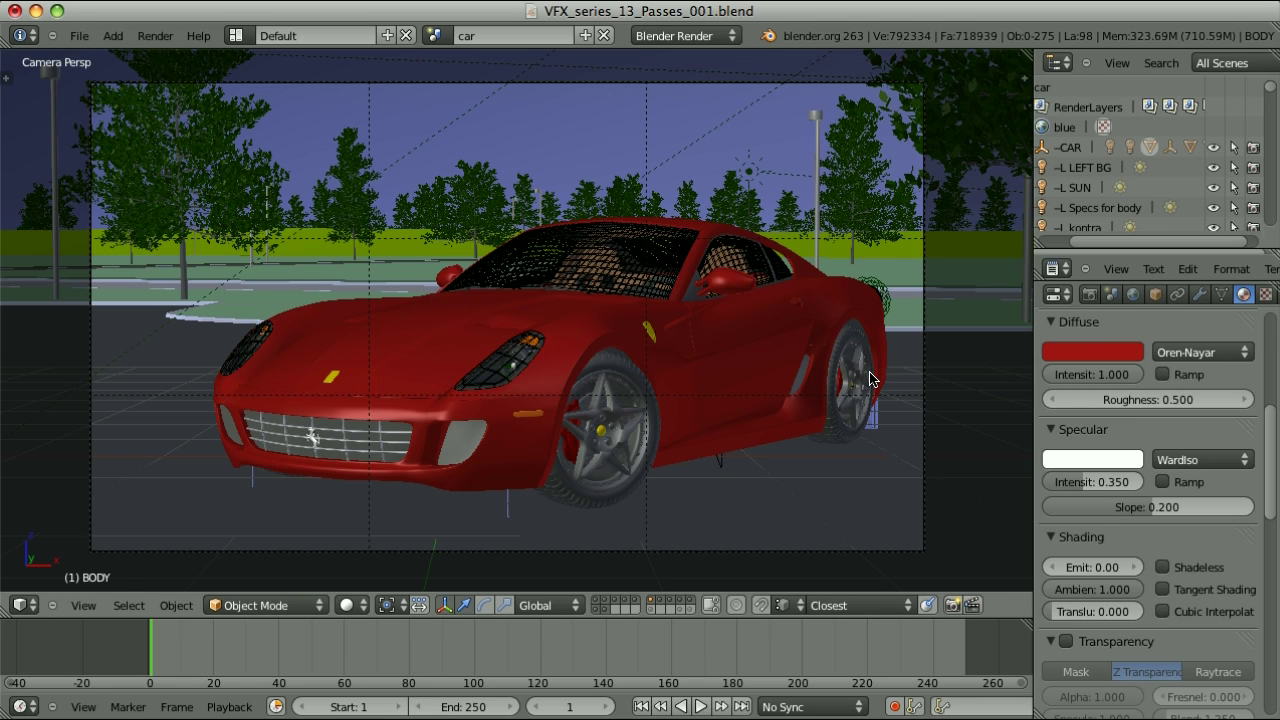
{"action": "left_click", "coordinate": [1089, 294]}
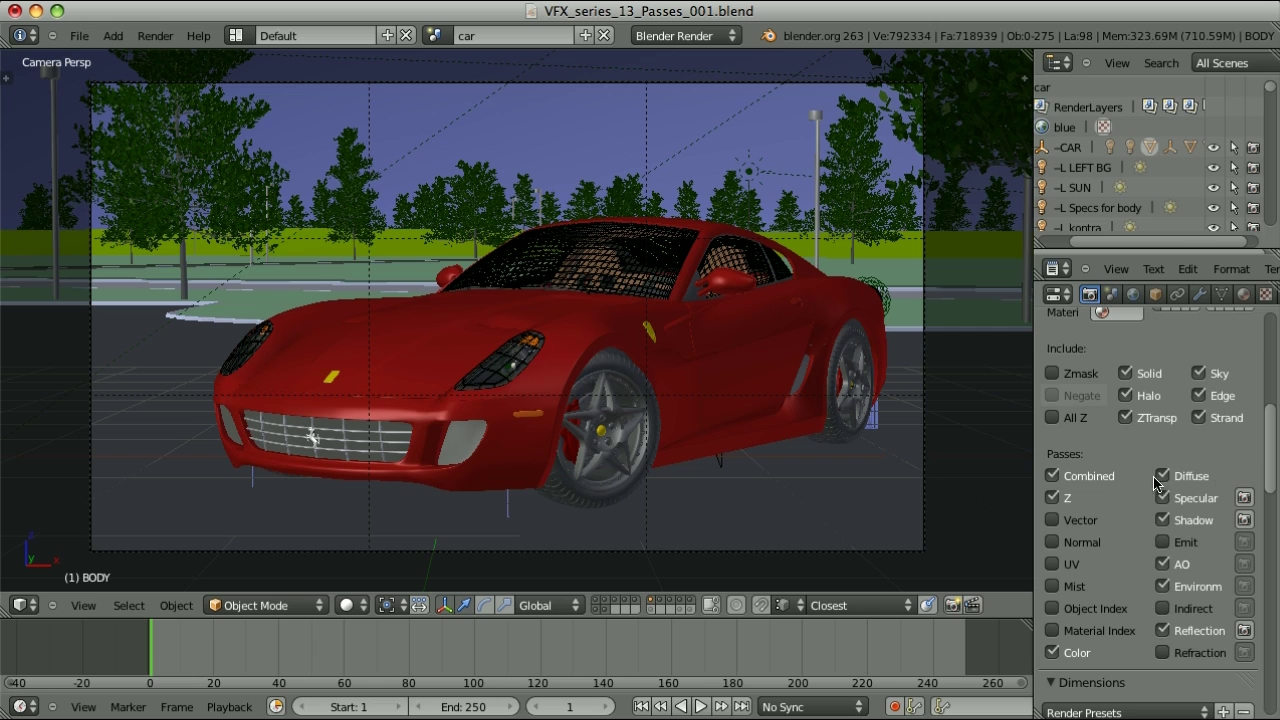
- In the compositor, combine BODY's Color pass with BODY_DIFFUSE's Diffuse pass through the Mix node set to Multiply
{"action": "key", "text": "ctrl+Left"}
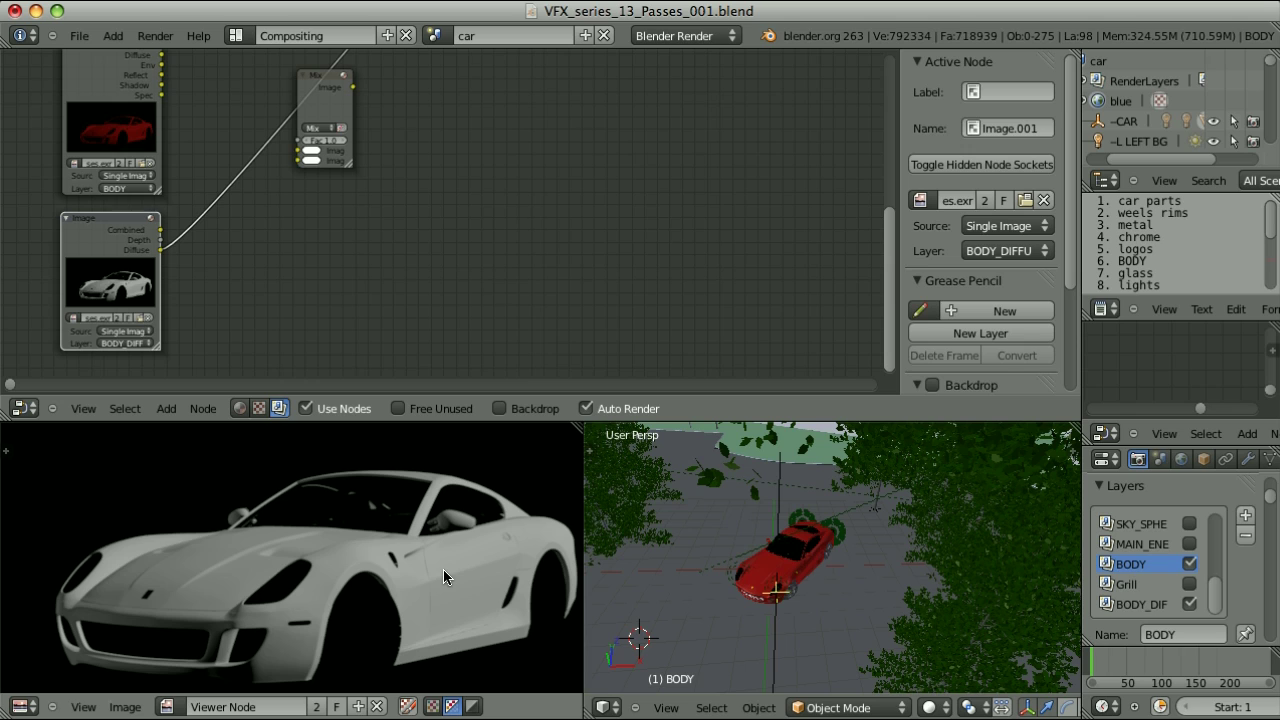
{"action": "scroll", "coordinate": [300, 220], "scroll_direction": "down", "scroll_amount": 1}
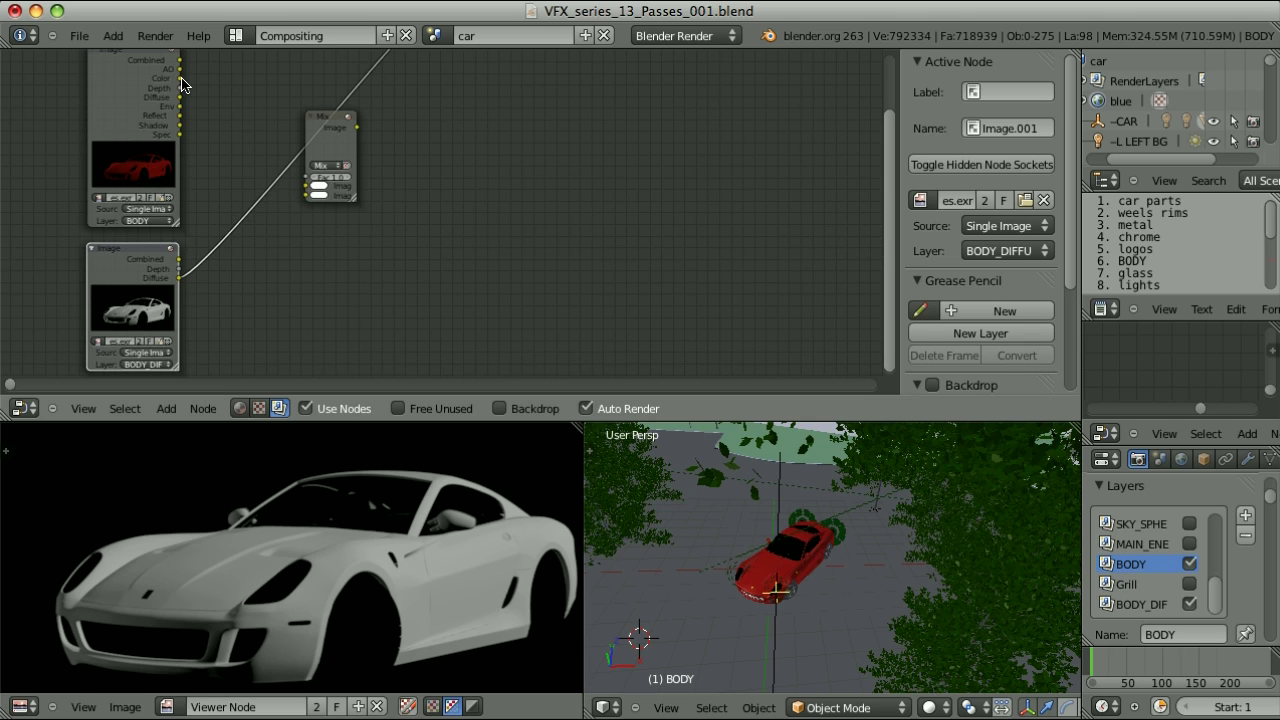
{"action": "left_click_drag", "start_coordinate": [180, 78], "coordinate": [306, 186]}
{"action": "left_click_drag", "start_coordinate": [180, 283], "coordinate": [307, 198]}
{"action": "left_click", "coordinate": [330, 165]}
{"action": "left_click", "coordinate": [349, 120]}
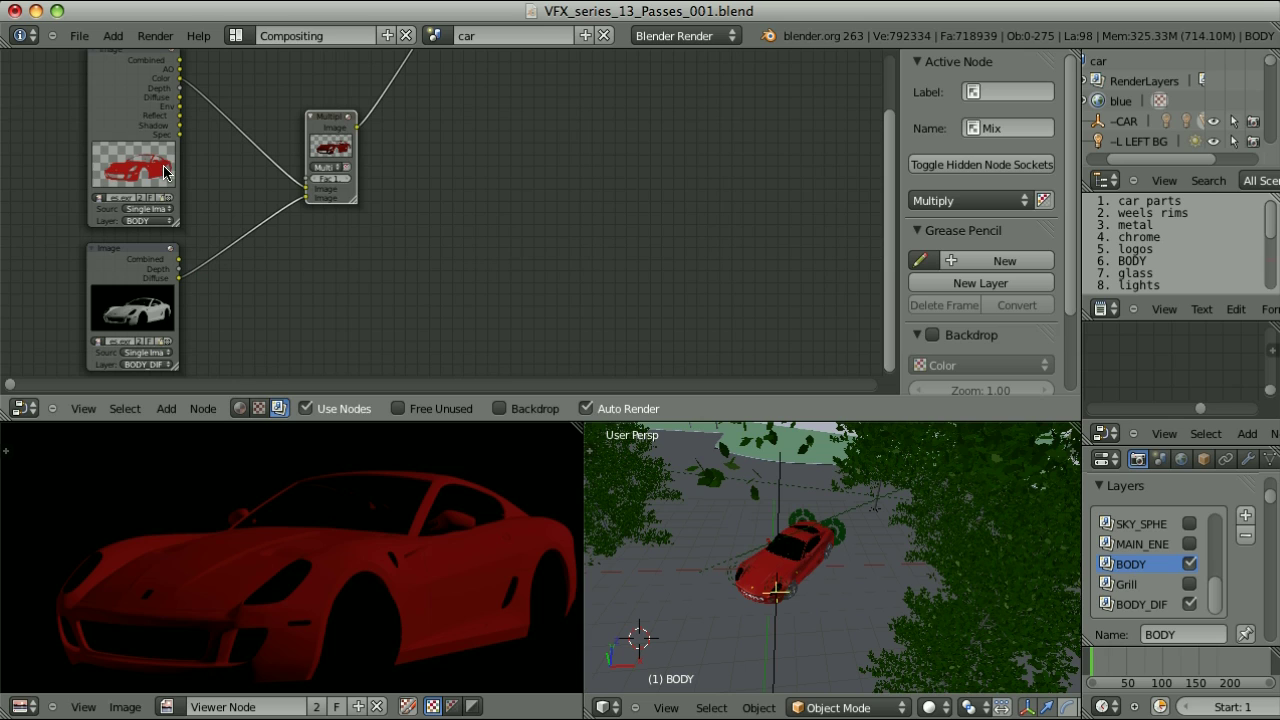
- Cycle the viewer through the BODY image node's passes to Shadow and examine the lit and shadowed areas of the car
{"action": "left_click", "coordinate": [115, 108], "text": "ctrl+shift"}
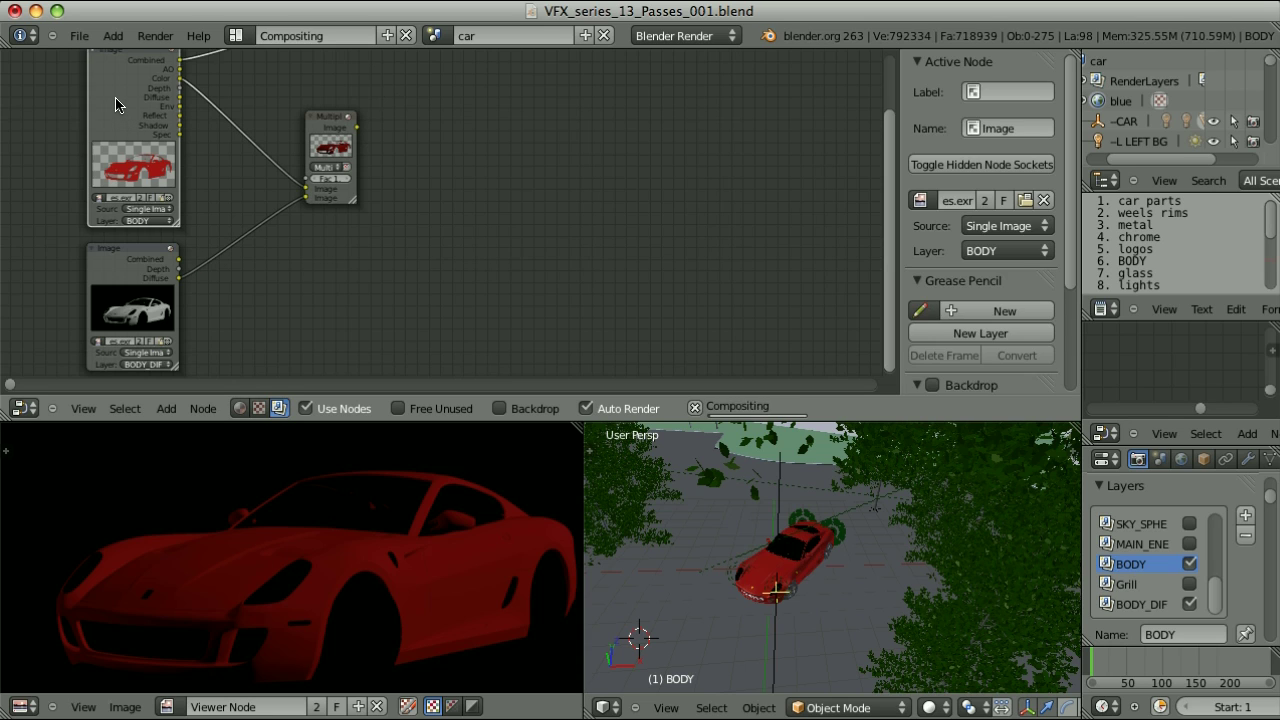
{"action": "left_click", "coordinate": [115, 104], "text": "ctrl+shift"}
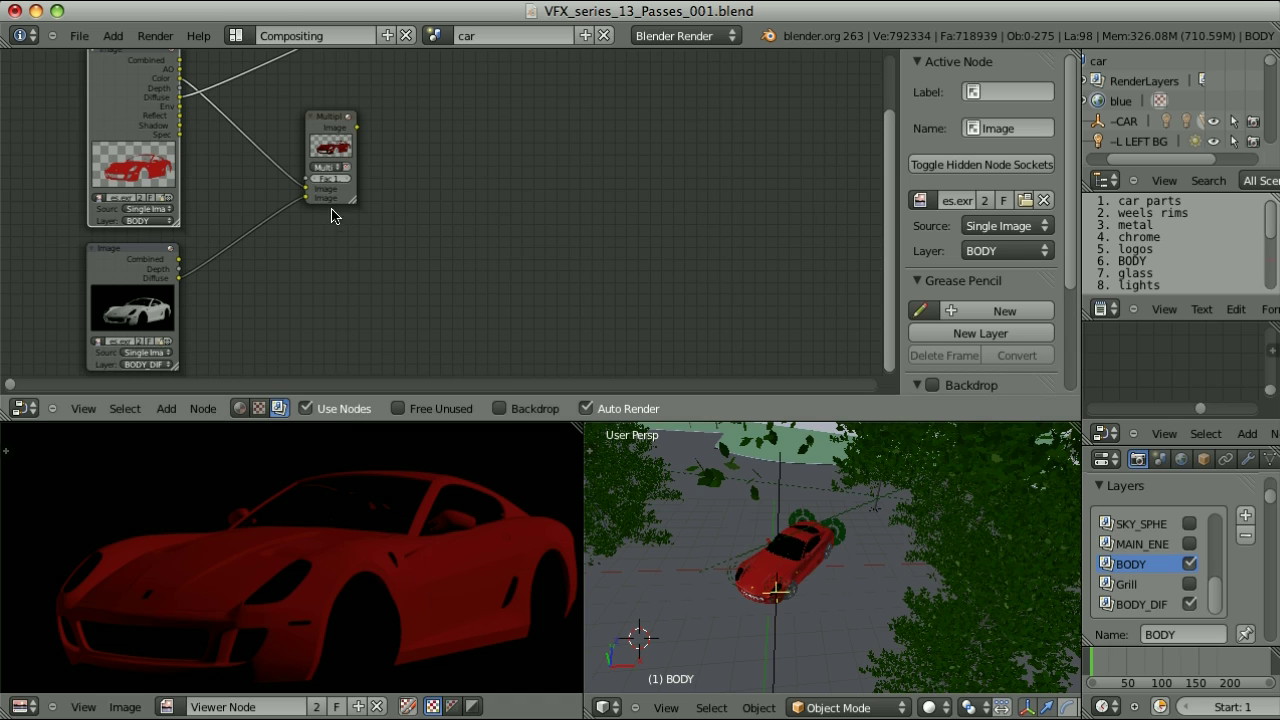
{"action": "left_click", "coordinate": [329, 122], "text": "ctrl+shift"}
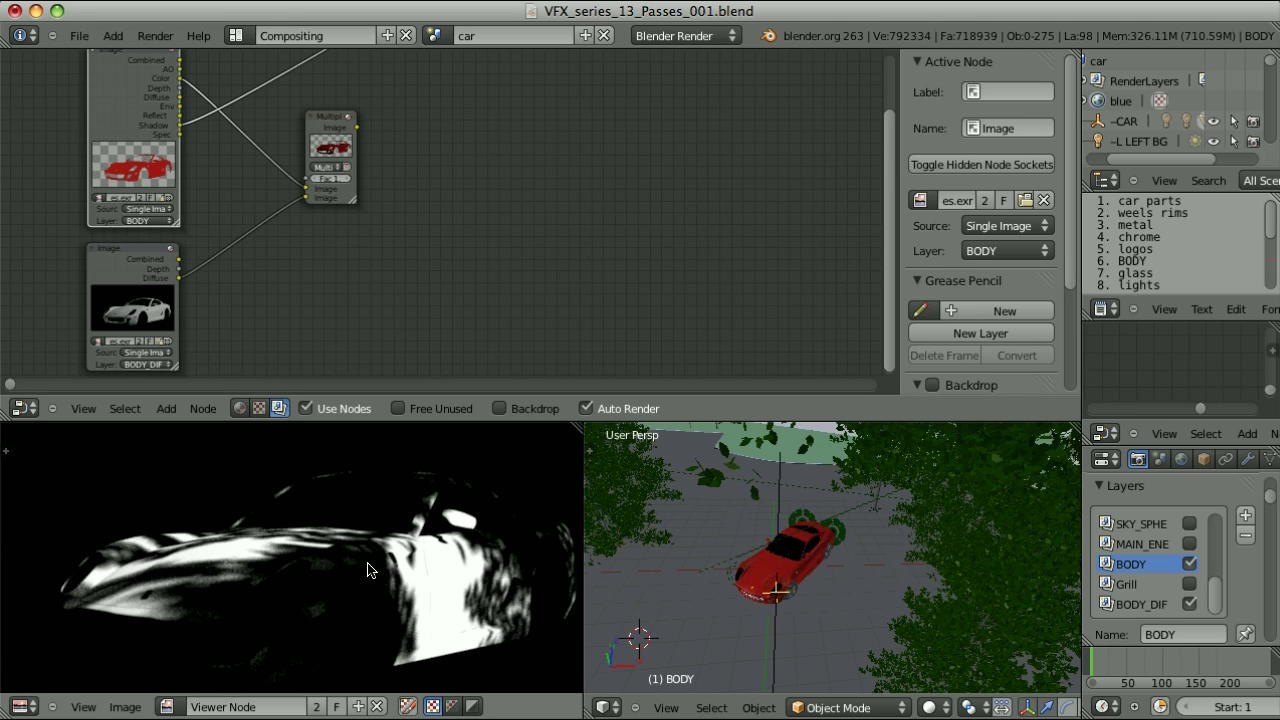
{"action": "left_click_drag", "start_coordinate": [441, 571], "coordinate": [437, 588]}
{"action": "left_click_drag", "start_coordinate": [439, 569], "coordinate": [437, 568]}
{"action": "left_click_drag", "start_coordinate": [354, 584], "coordinate": [366, 600]}
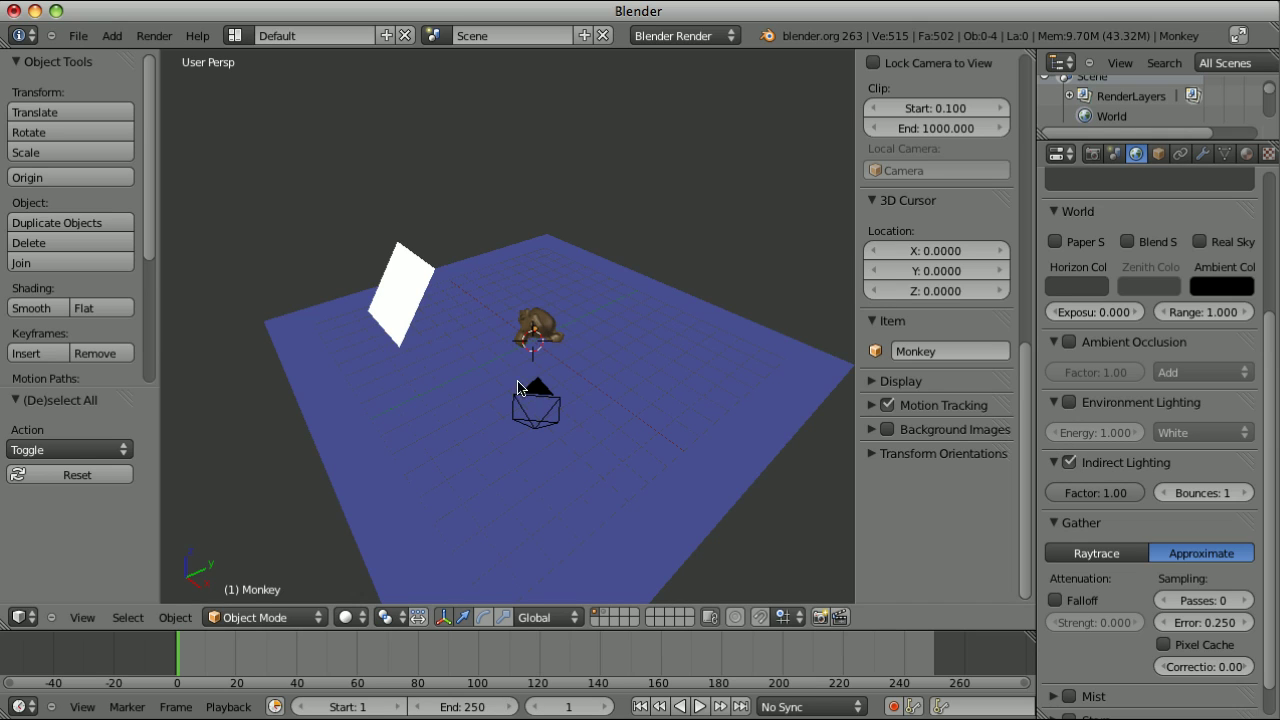
- Select the floor plane, the monkey and the white emitting plane in turn, and show the EMIT material's settings
{"action": "right_click", "coordinate": [670, 378]}
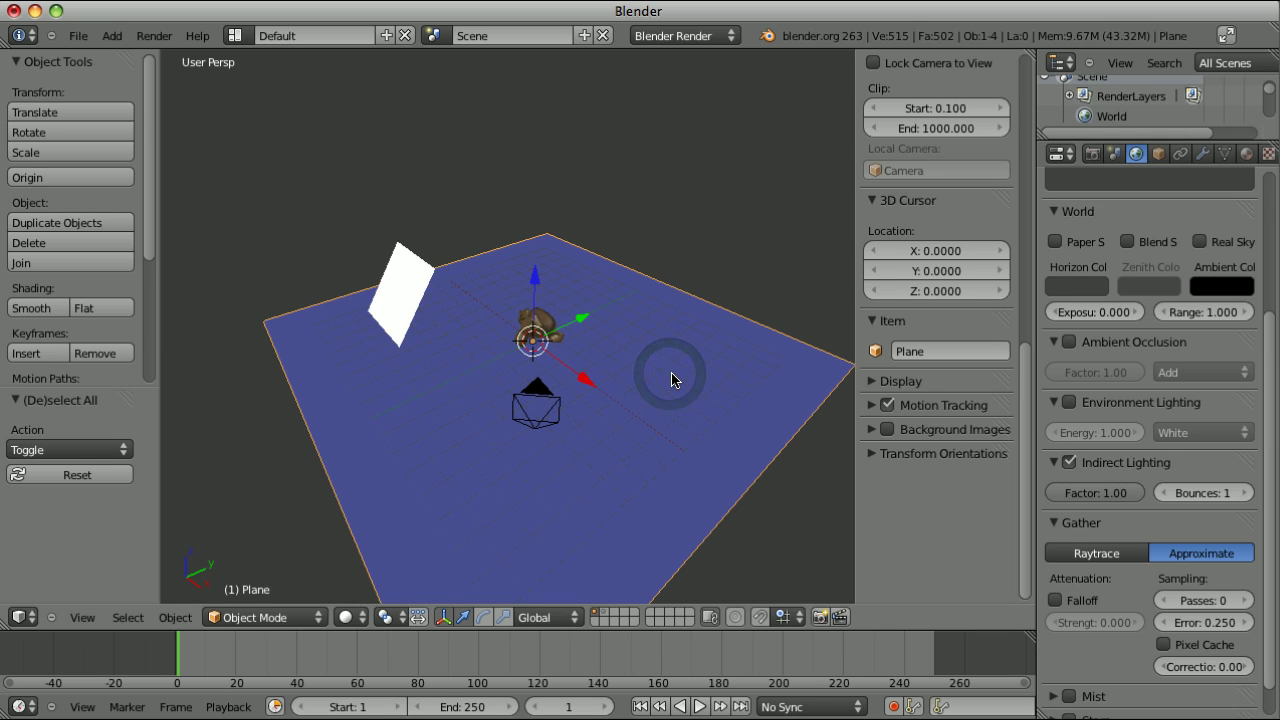
{"action": "right_click", "coordinate": [533, 321]}
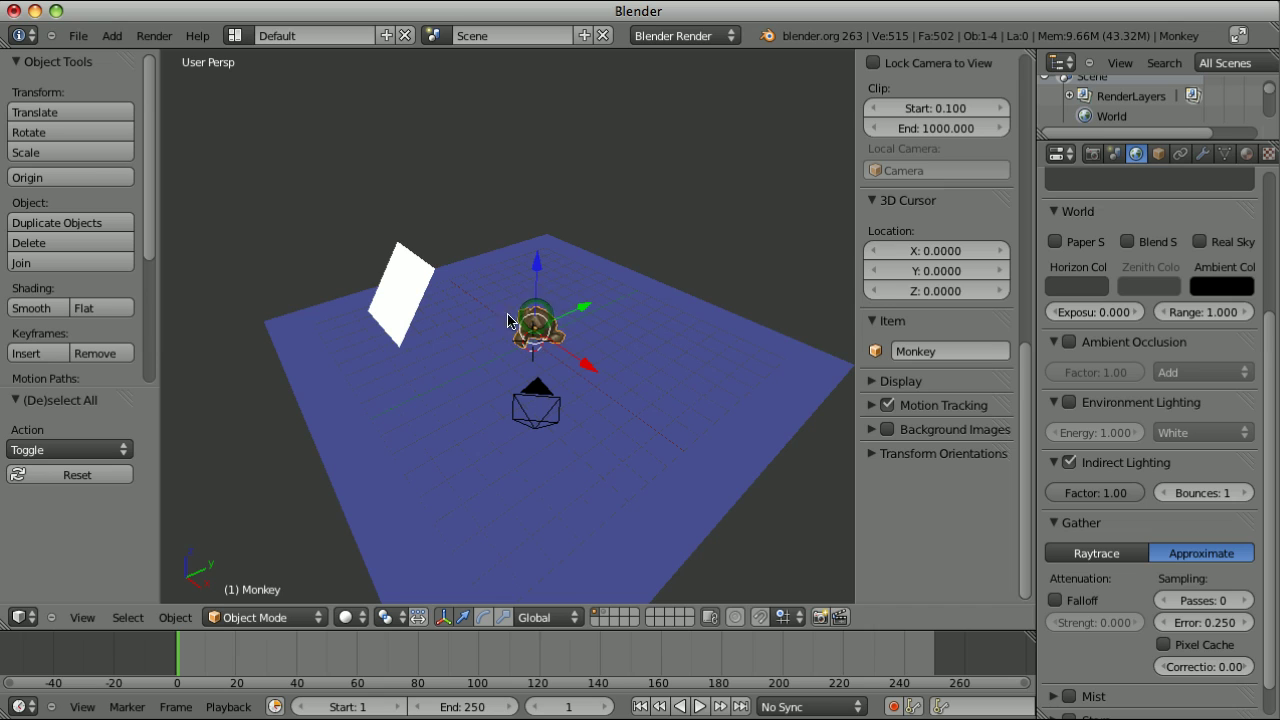
{"action": "right_click", "coordinate": [408, 291]}
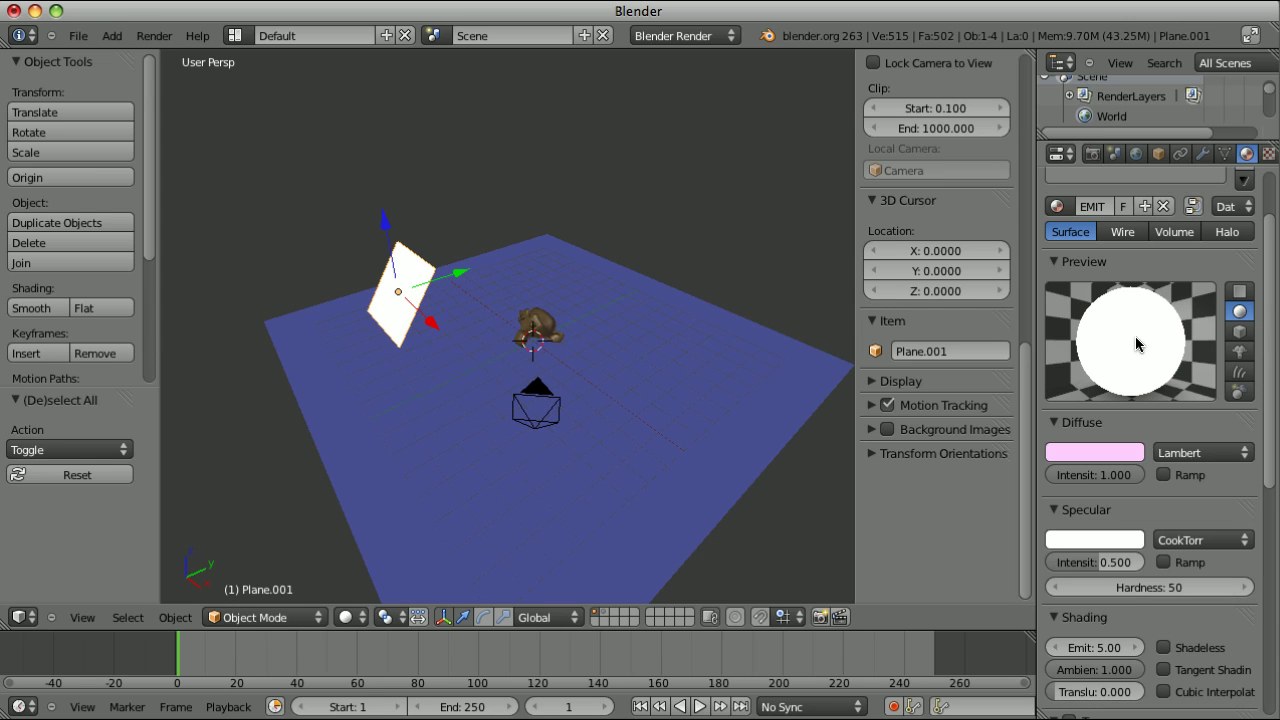
- Render the monkey scene, view its Indirect pass and return to the Combined pass
{"action": "key", "text": "F12"}
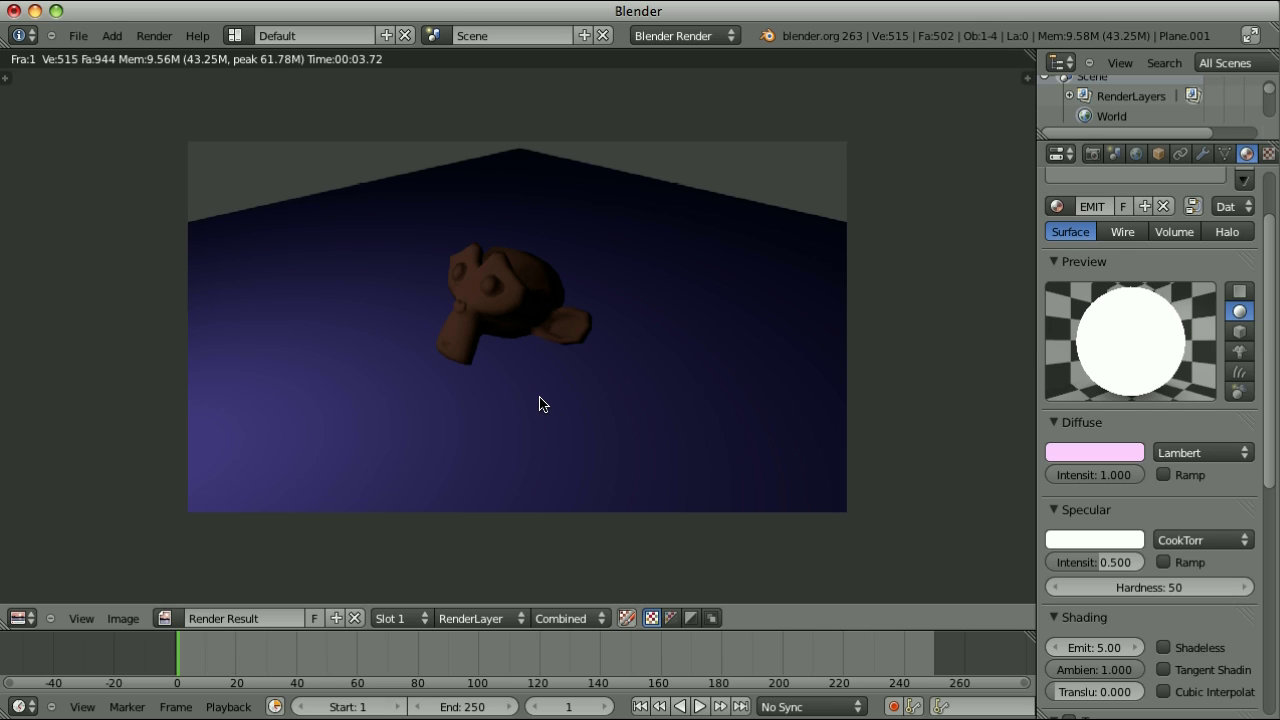
{"action": "left_click", "coordinate": [565, 618]}
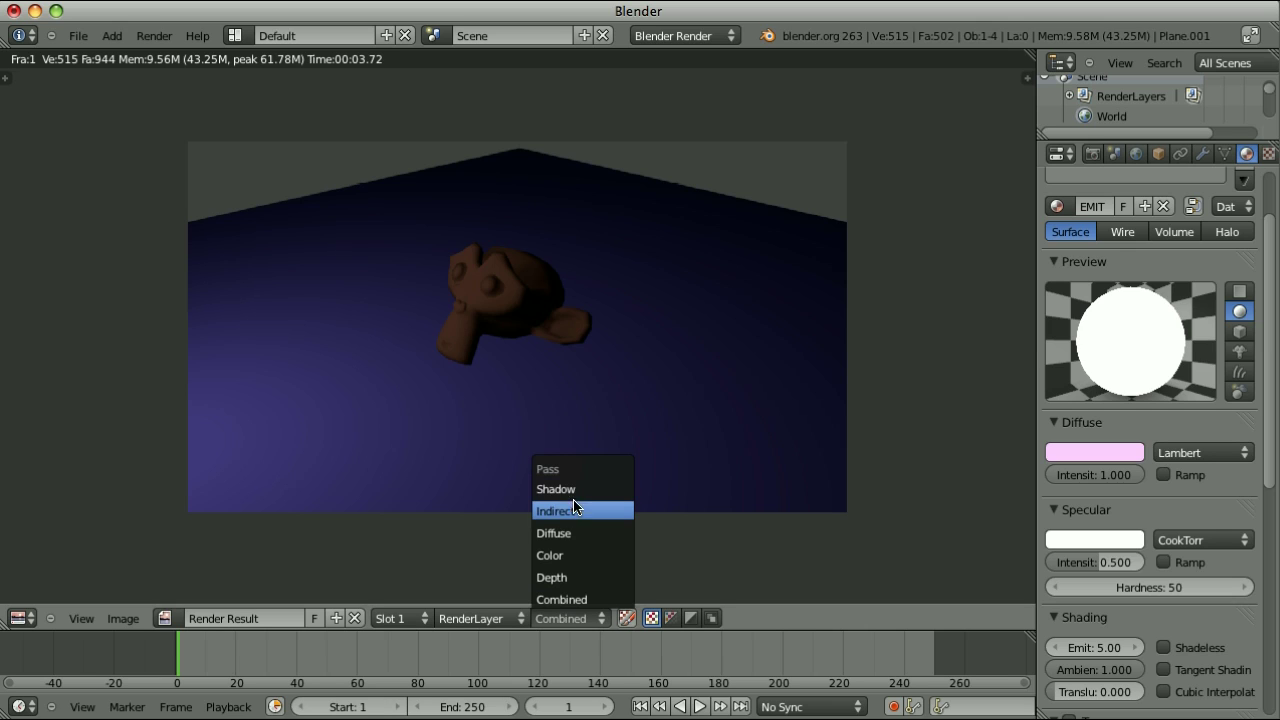
{"action": "left_click", "coordinate": [575, 512]}
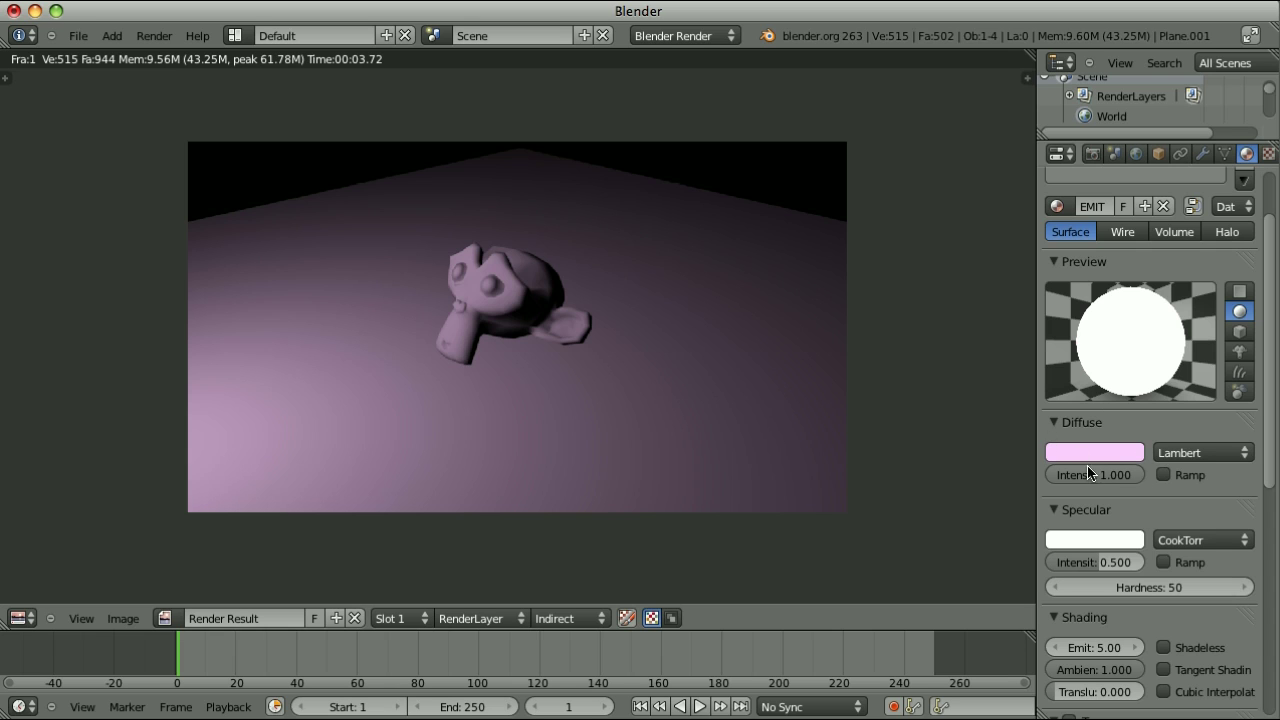
{"action": "left_click", "coordinate": [568, 618]}
{"action": "left_click", "coordinate": [570, 604]}
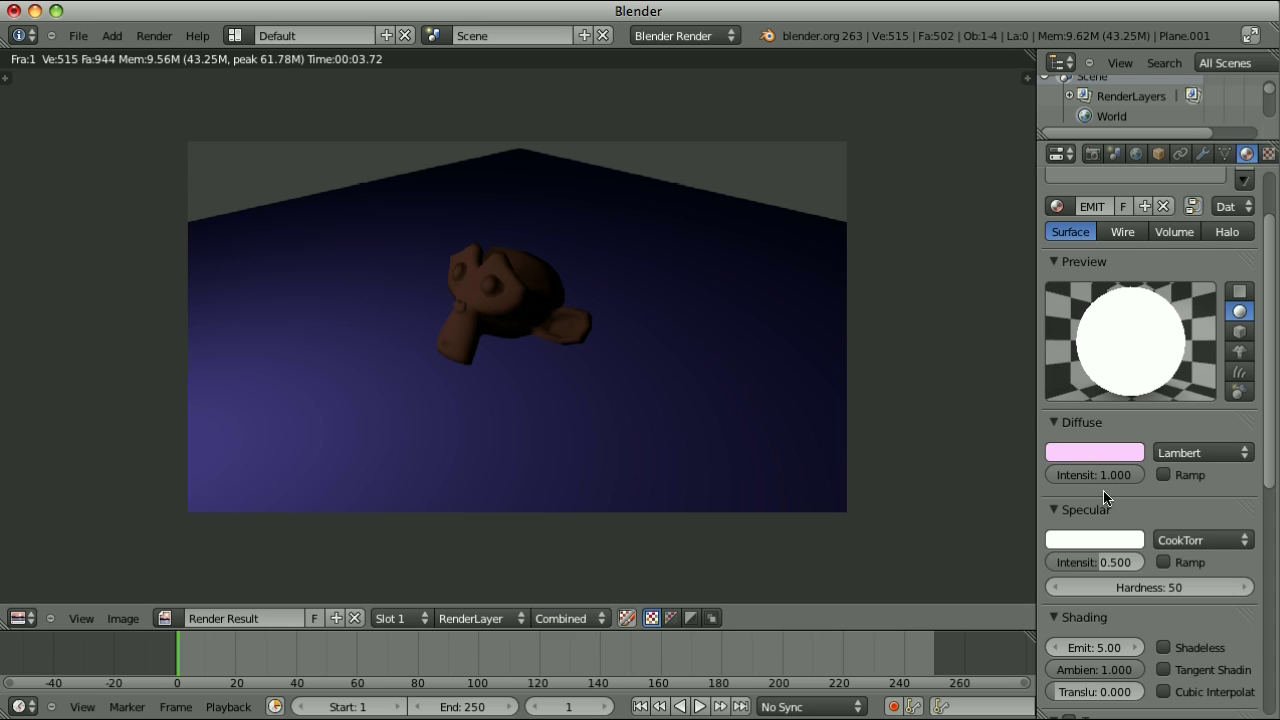
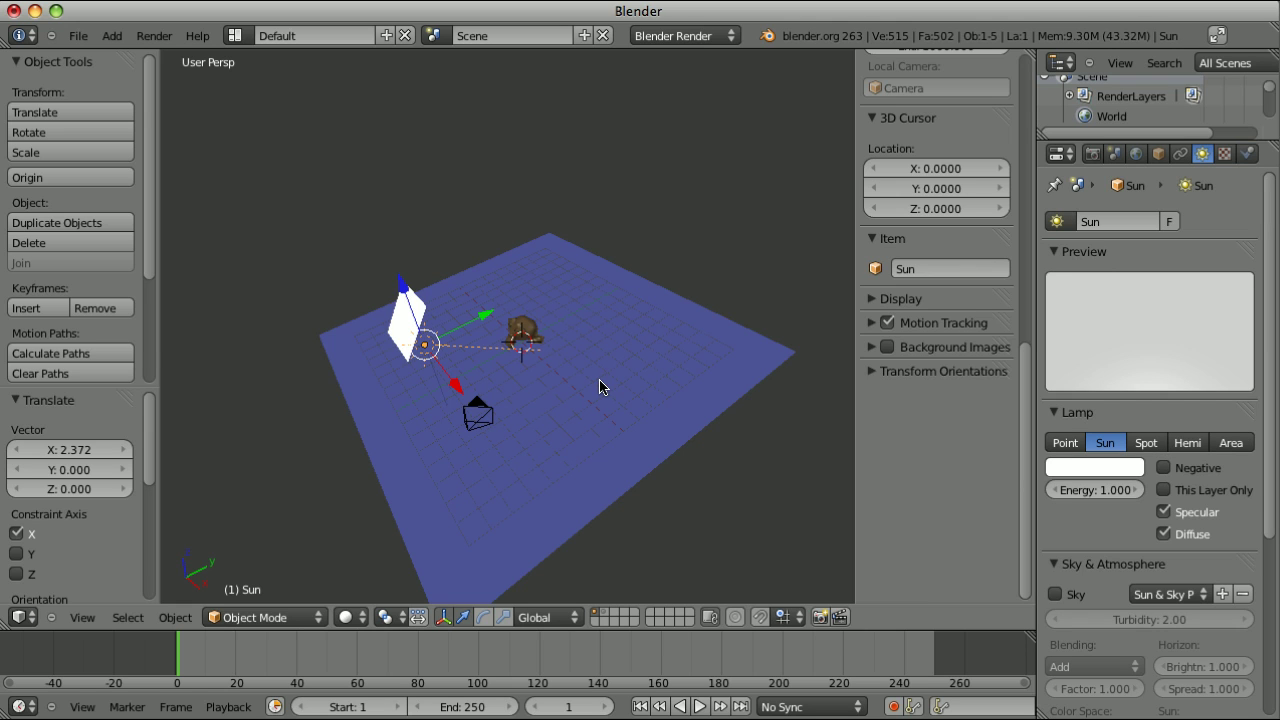
- Render the monkey scene with the Sun lamp added and examine its Color and Indirect passes
{"action": "right_click", "coordinate": [403, 326]}
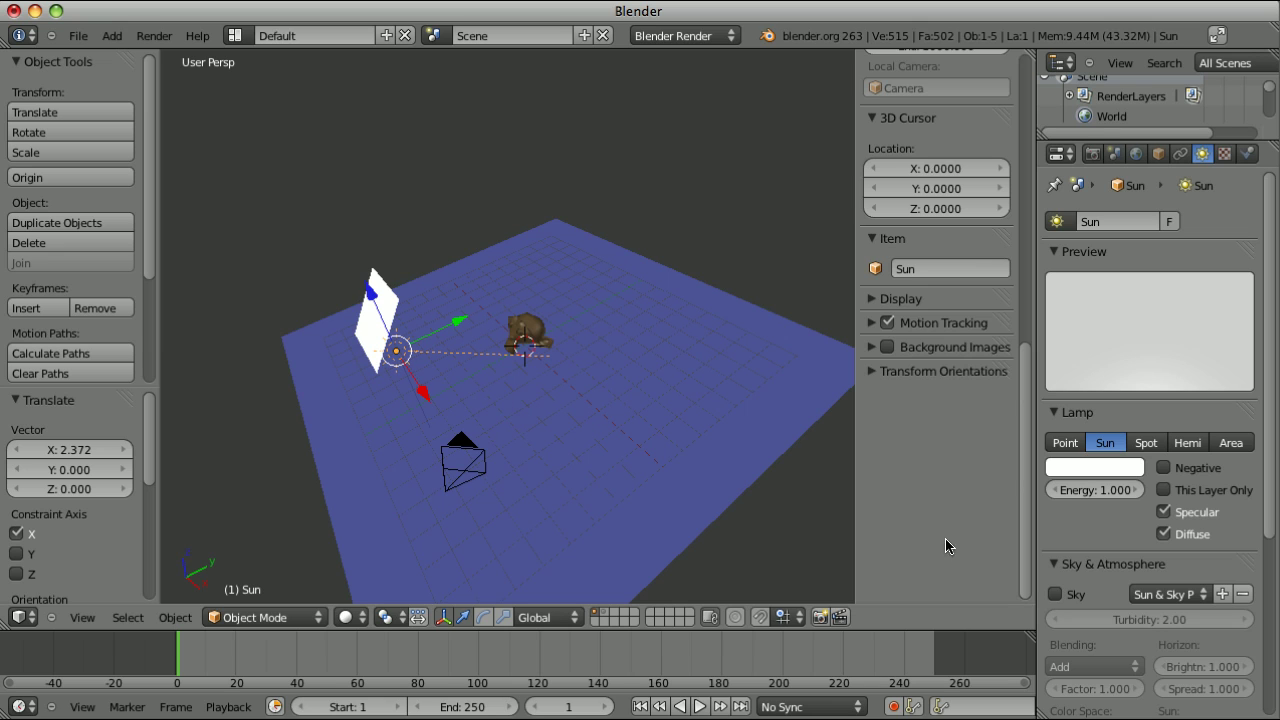
{"action": "key", "text": "F12"}
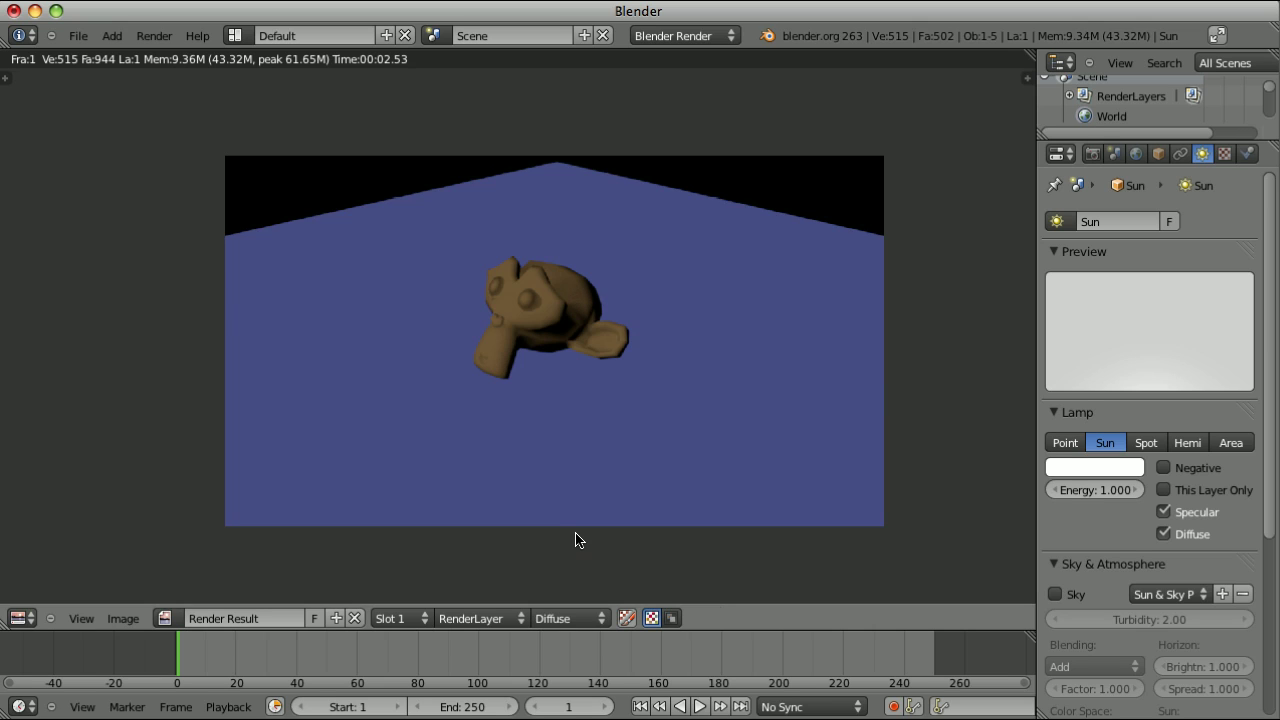
{"action": "left_click", "coordinate": [566, 618]}
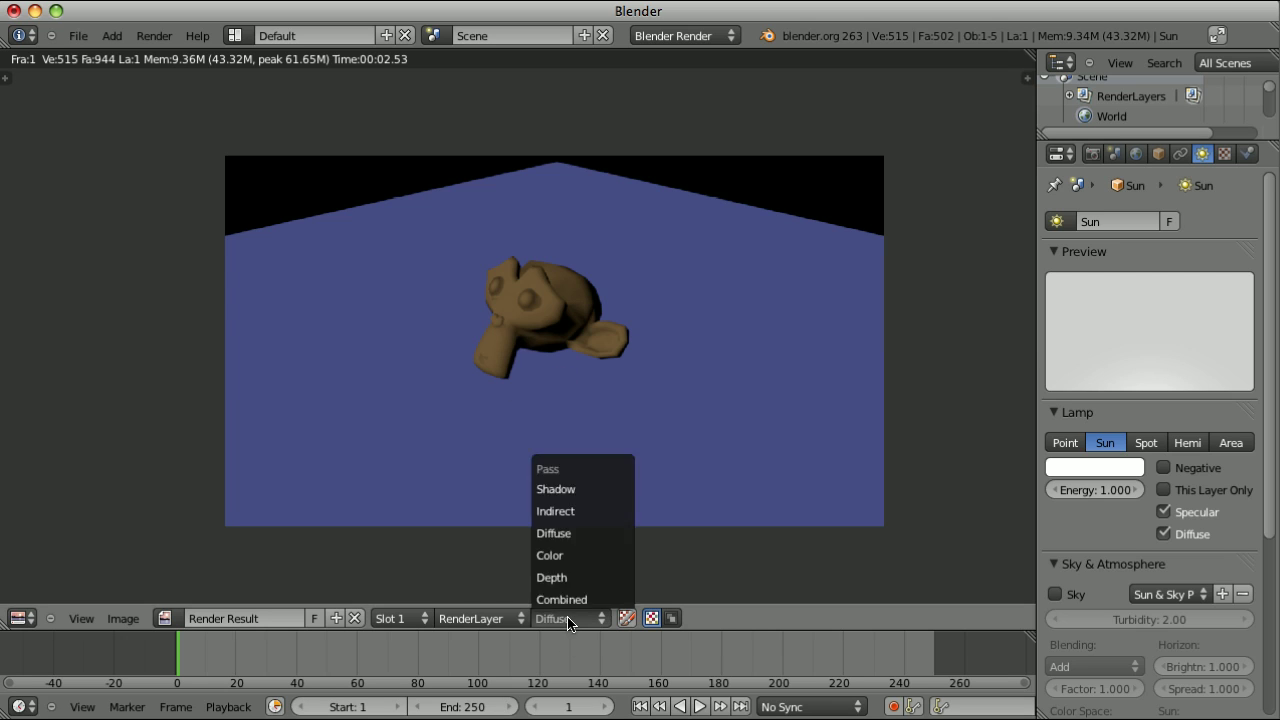
{"action": "left_click", "coordinate": [560, 557]}
{"action": "scroll", "coordinate": [557, 620], "scroll_direction": "up", "scroll_amount": 2, "text": "ctrl"}
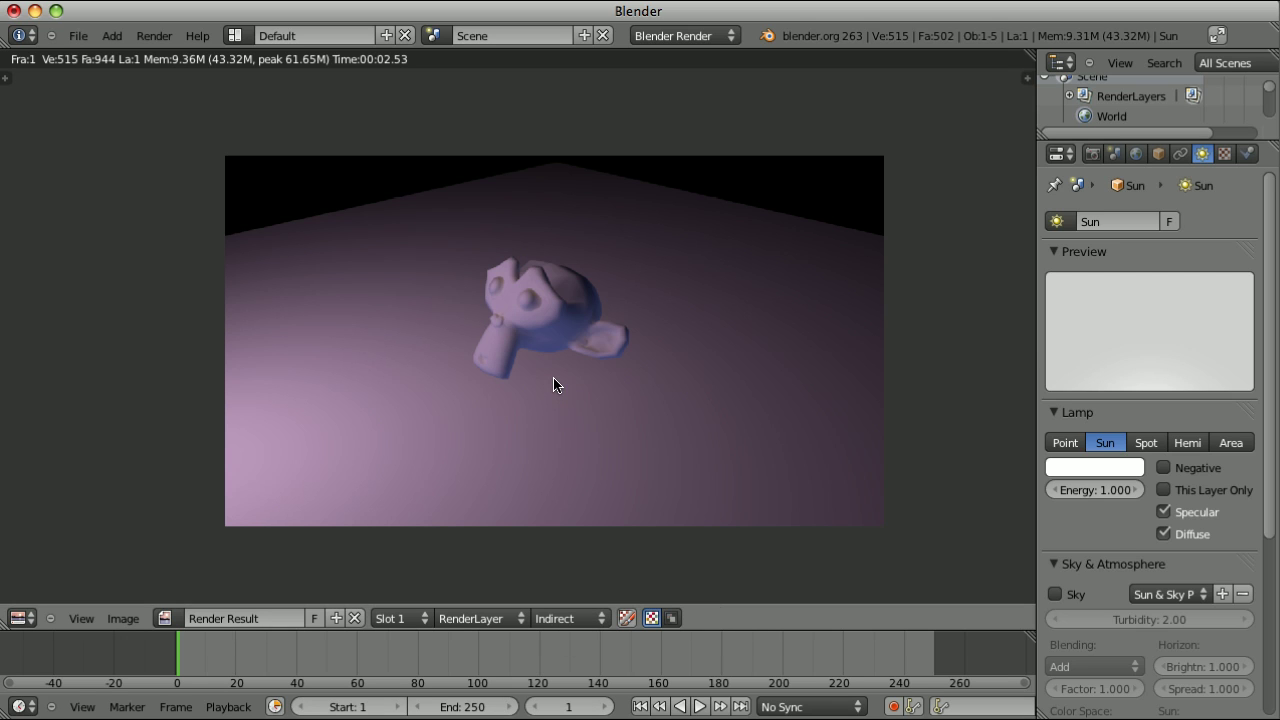
{"action": "scroll", "coordinate": [562, 386], "scroll_direction": "up", "scroll_amount": 1}
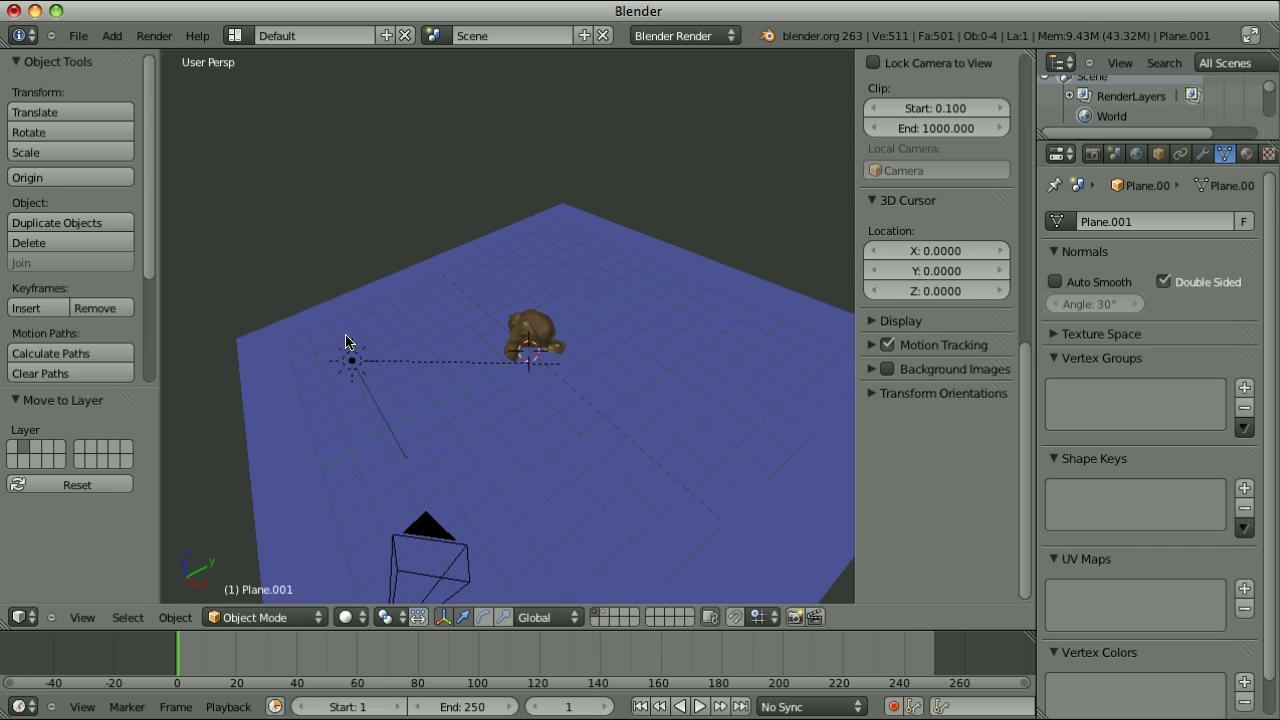
- Render the scene without the white emitting plane and examine the monkey closely in the Combined and Indirect passes
{"action": "key", "text": "F12"}
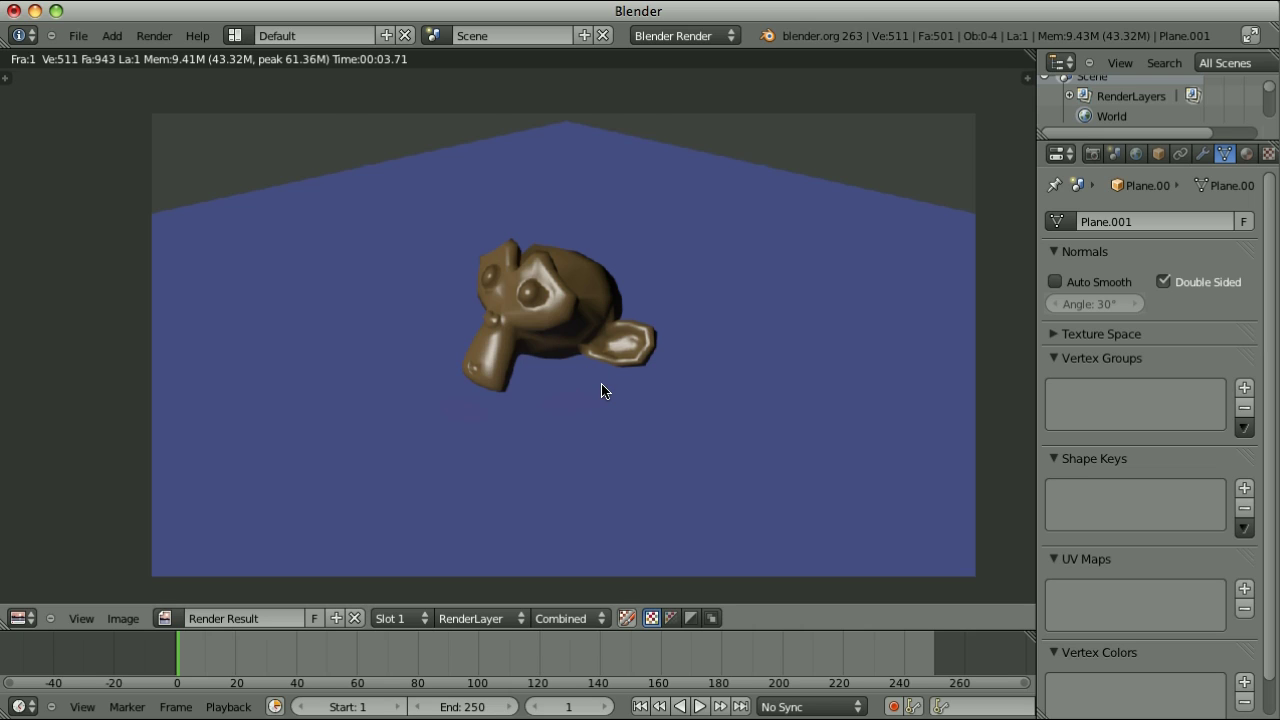
{"action": "scroll", "coordinate": [602, 391], "scroll_direction": "up", "scroll_amount": 4}
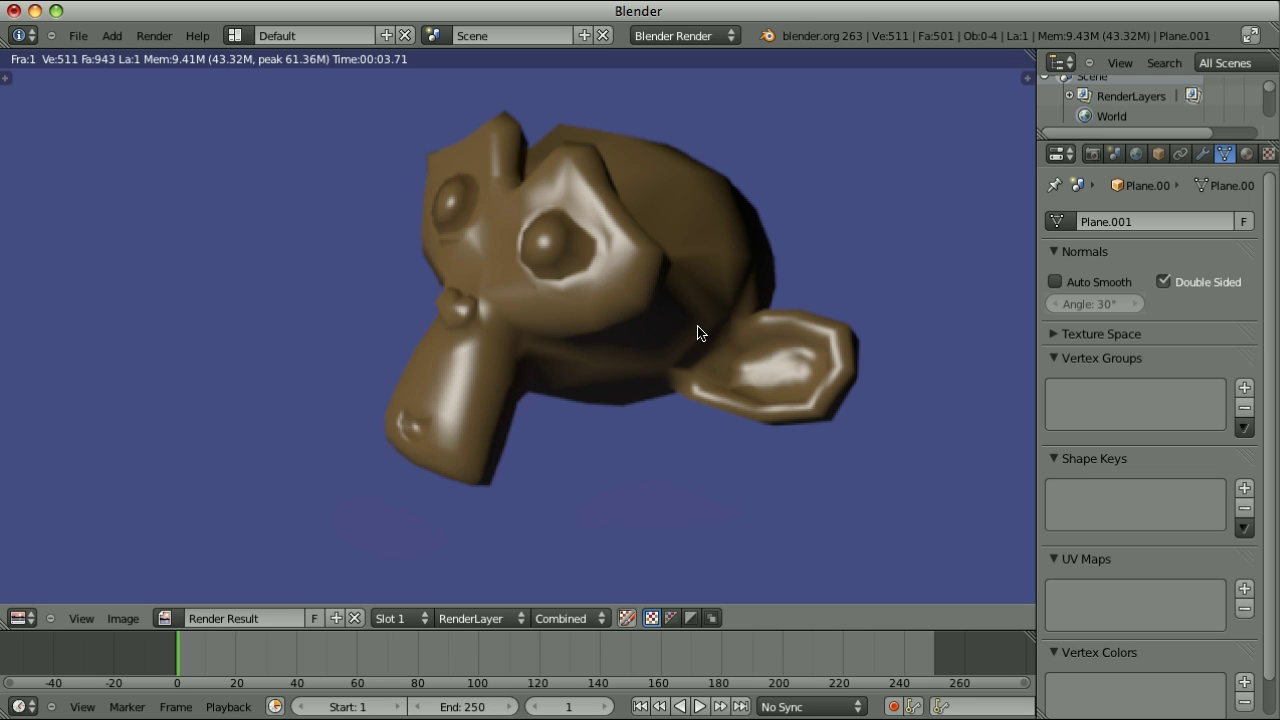
{"action": "left_click", "coordinate": [588, 618]}
{"action": "left_click", "coordinate": [574, 514]}
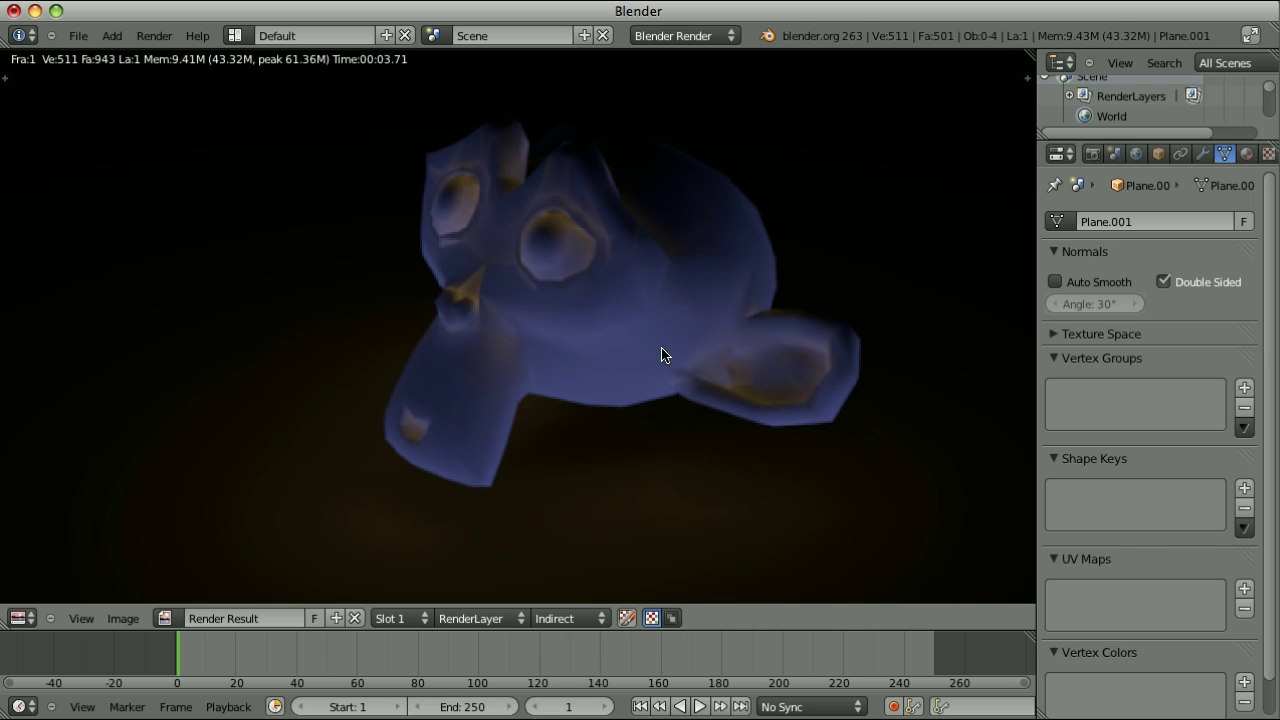
{"action": "scroll", "coordinate": [666, 360], "scroll_direction": "down", "scroll_amount": 3}
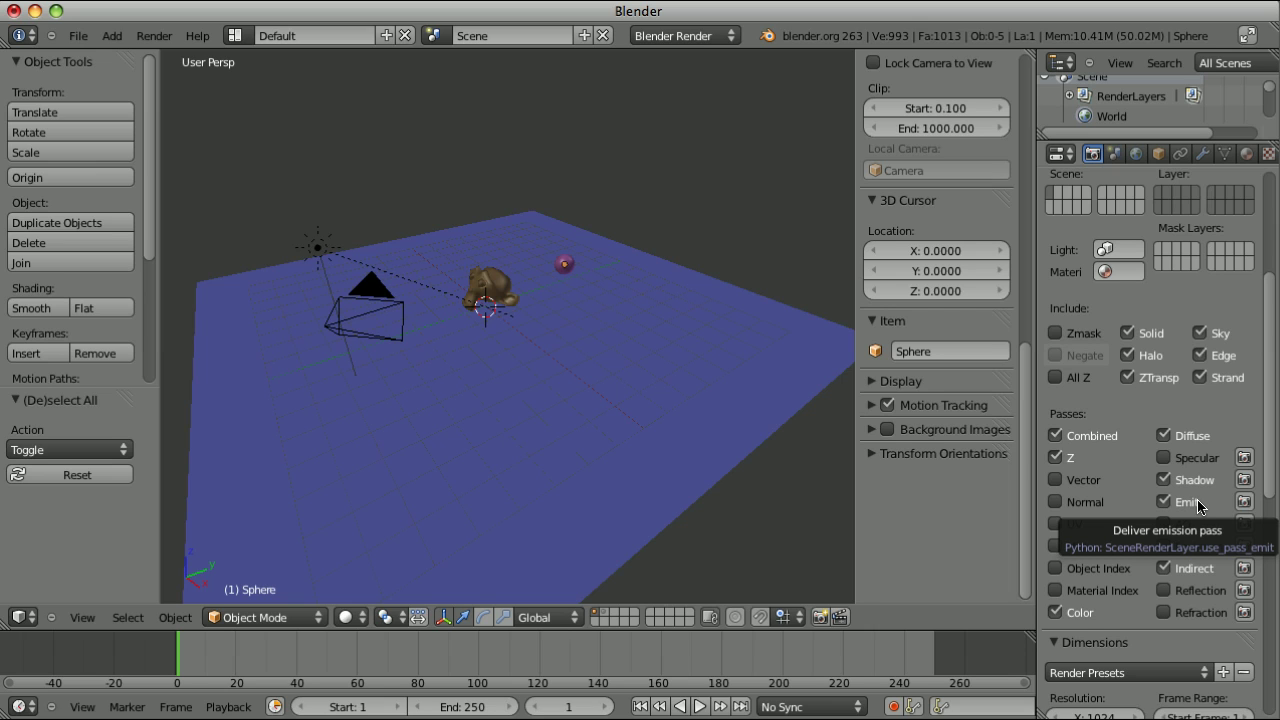
- Select the purple sphere, show its material's Emit setting, and return to the render pass settings
{"action": "right_click", "coordinate": [565, 264]}
{"action": "left_click", "coordinate": [1246, 153]}
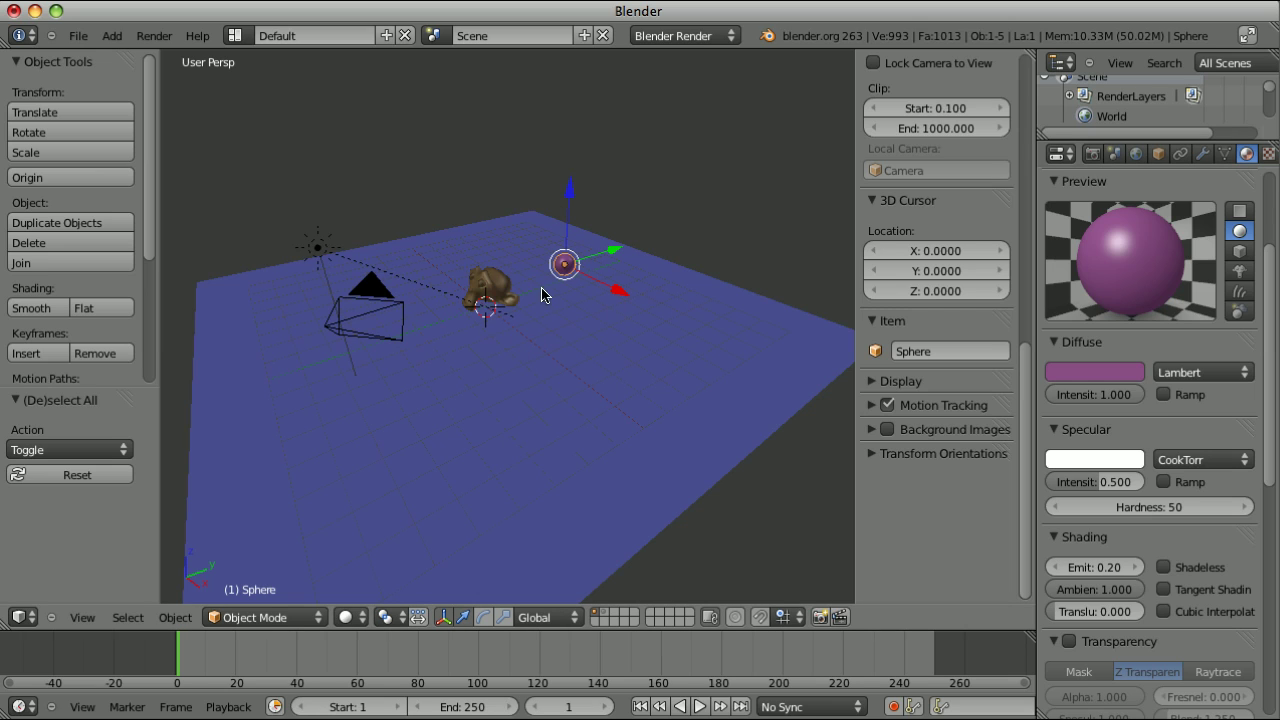
{"action": "left_click", "coordinate": [1092, 153]}
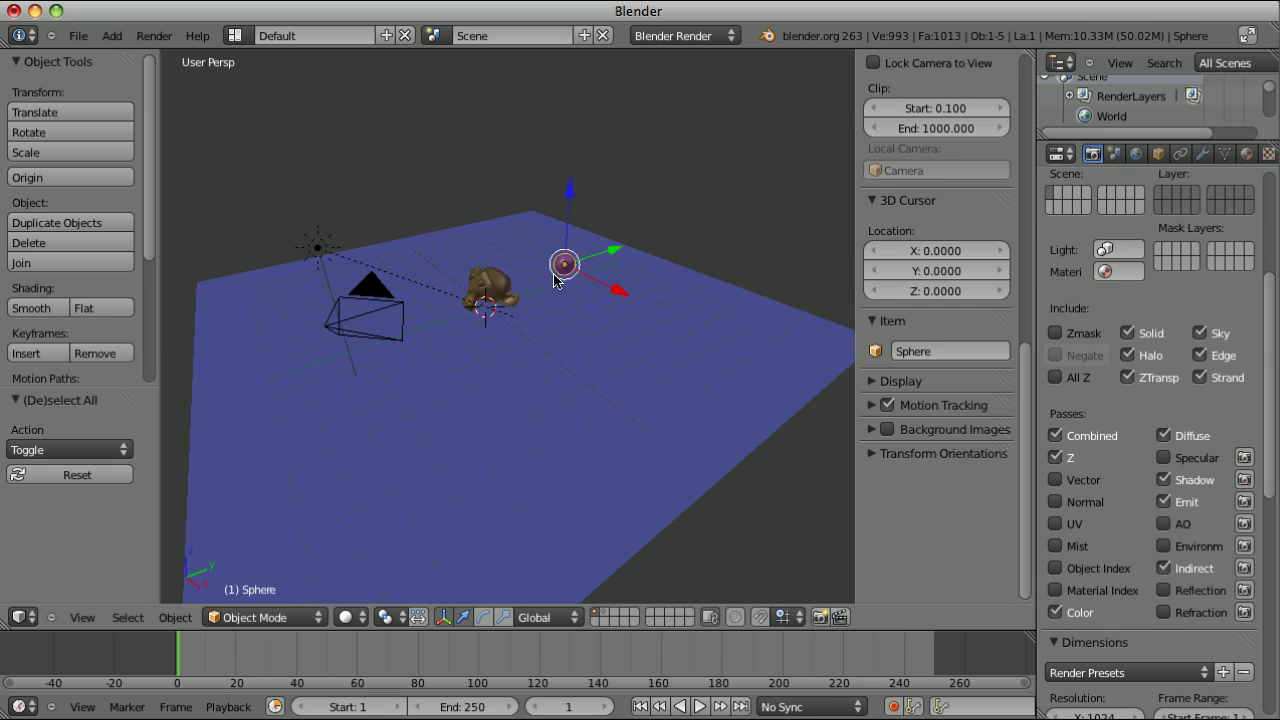
- Render the scene with the sphere, view its Indirect pass, recheck the sphere's material, and inspect the sphere in the Emit pass
{"action": "key", "text": "F12"}
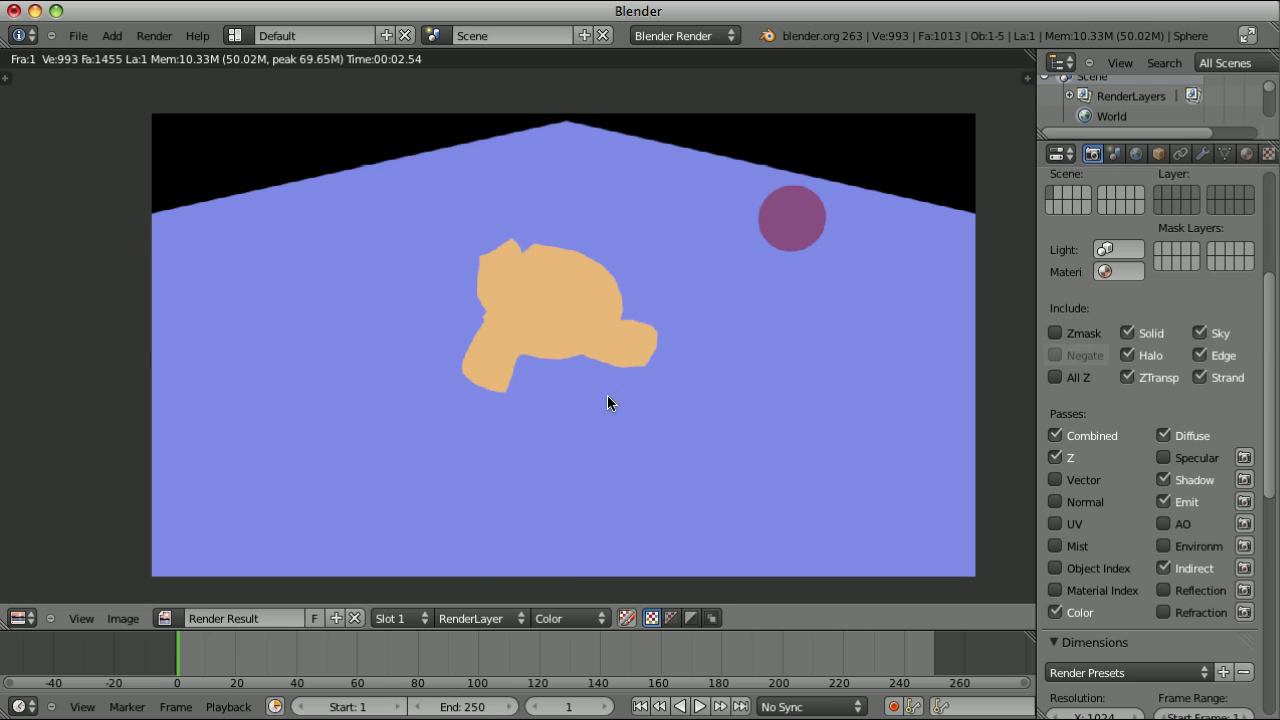
{"action": "left_click", "coordinate": [568, 618]}
{"action": "left_click", "coordinate": [580, 494]}
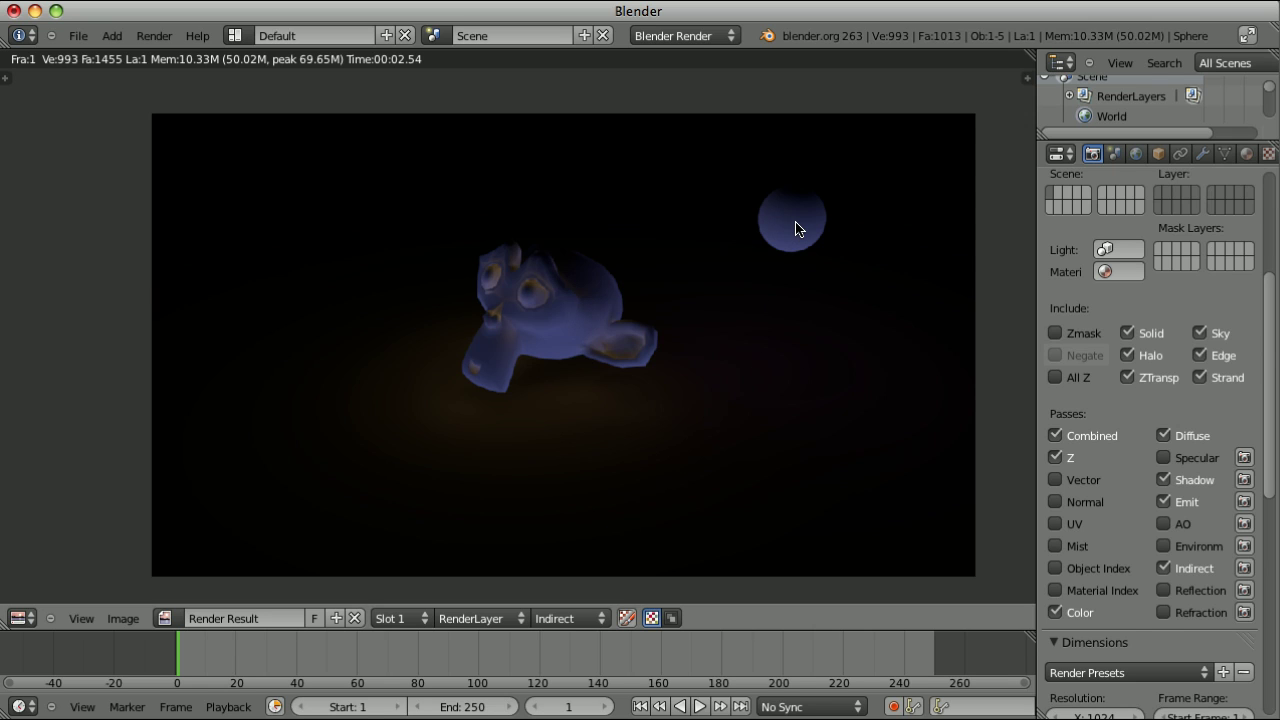
{"action": "left_click", "coordinate": [1246, 153]}
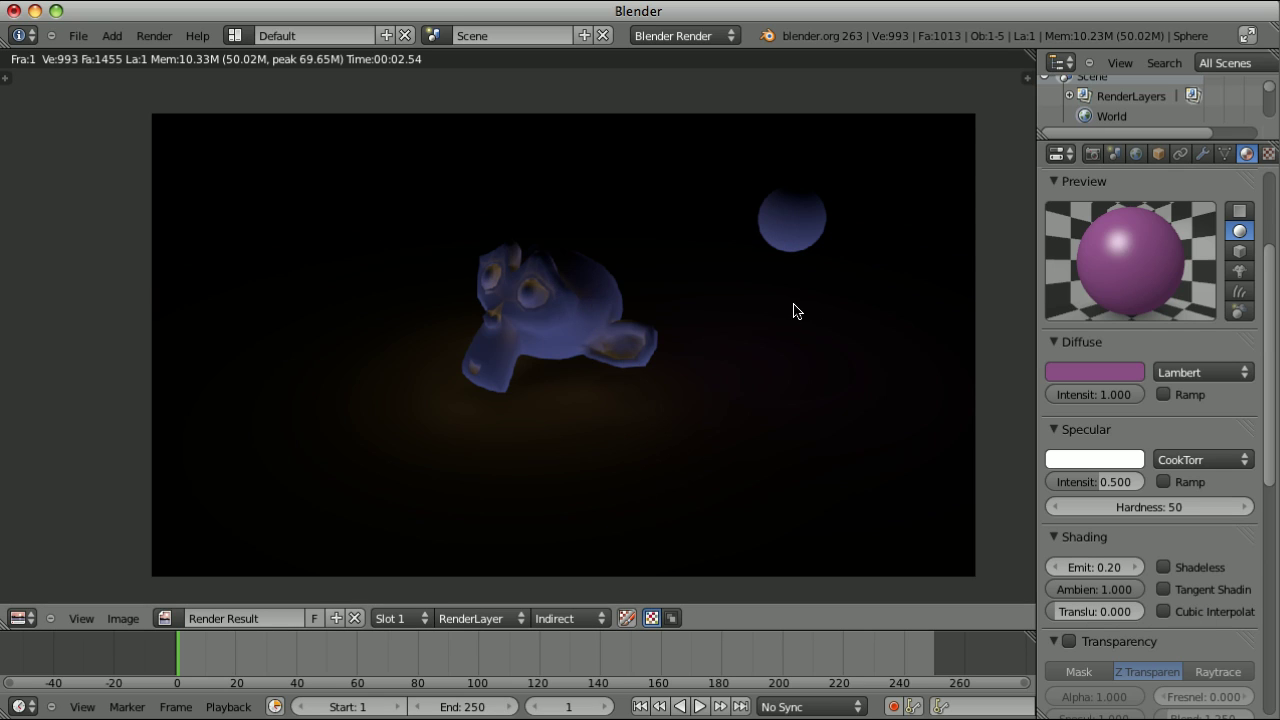
{"action": "left_click", "coordinate": [570, 618]}
{"action": "left_click", "coordinate": [578, 528]}
{"action": "left_click_drag", "start_coordinate": [788, 224], "coordinate": [798, 233]}
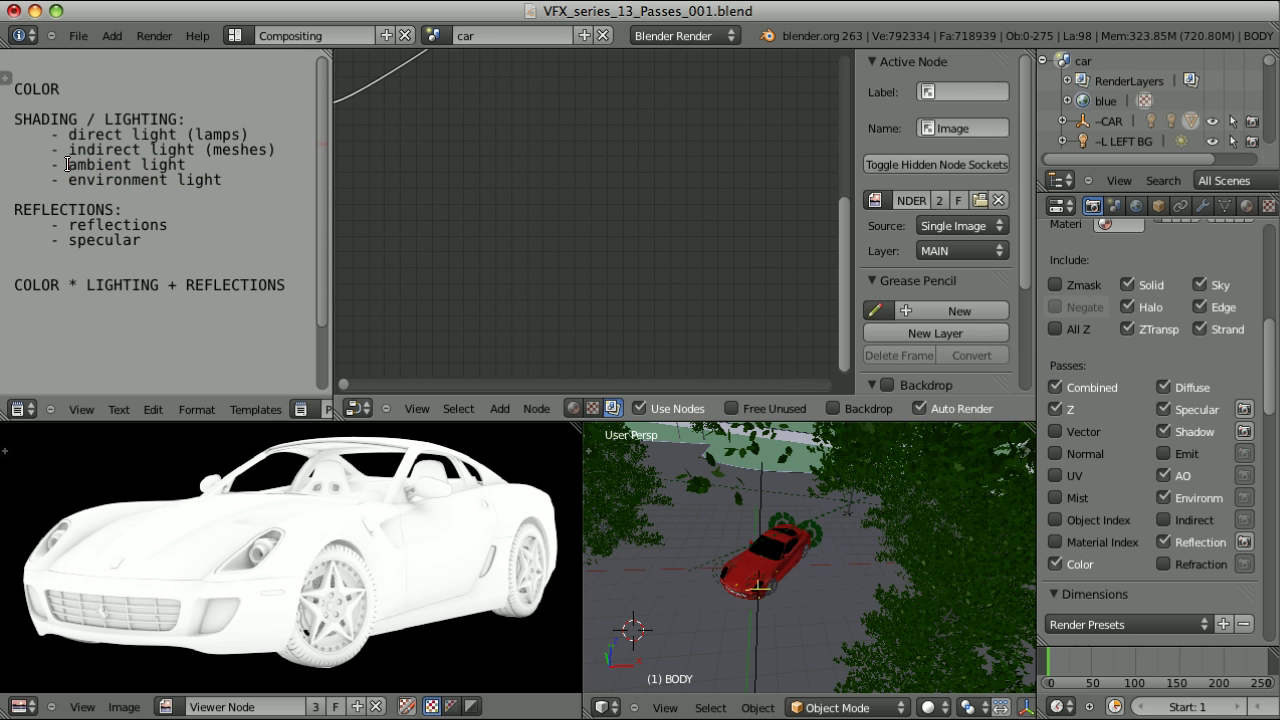
- Highlight the "ambient light" entry in the notes and sample pixel values across the car's AO pass in the viewer
{"action": "left_click_drag", "start_coordinate": [67, 164], "coordinate": [218, 175]}
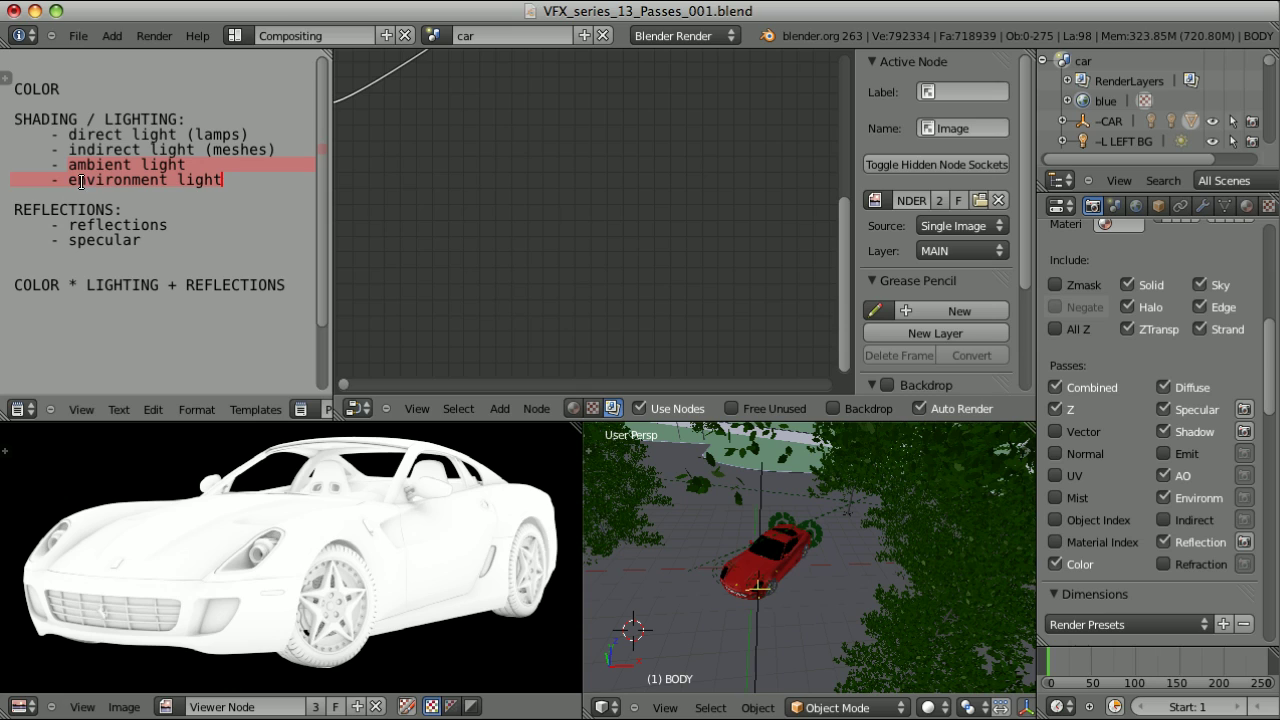
{"action": "key", "text": "shift+Up"}
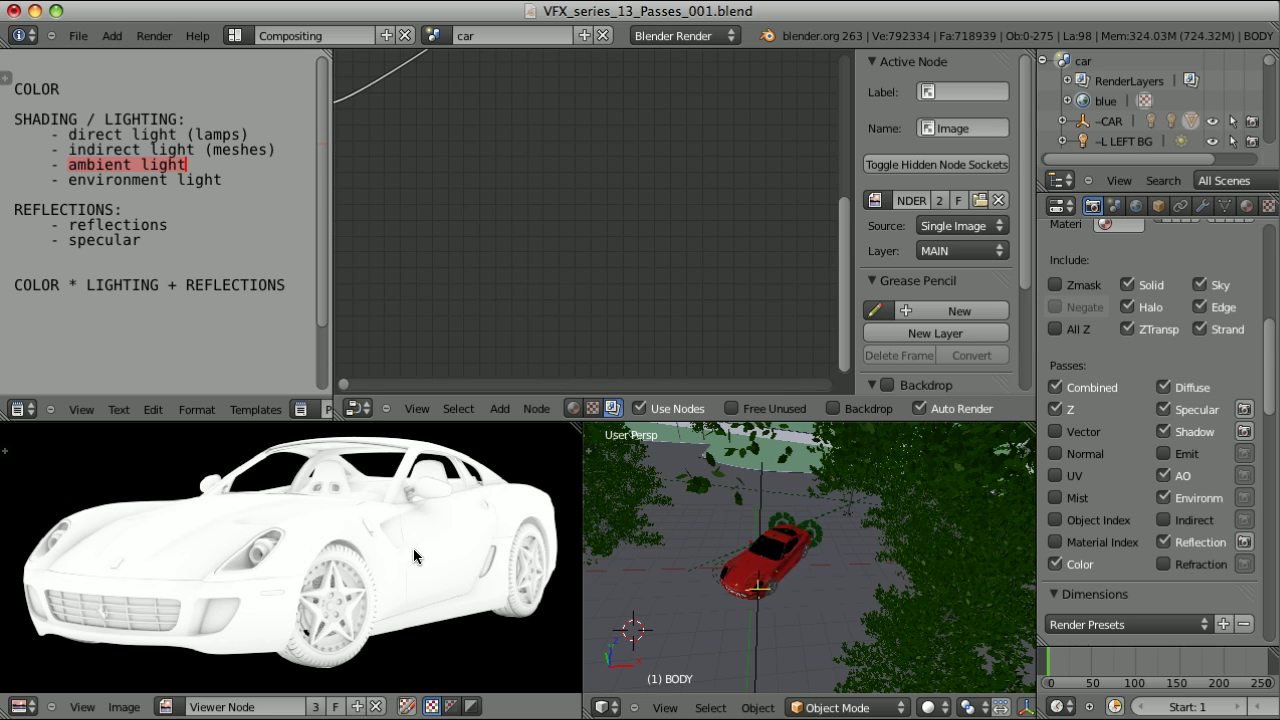
{"action": "left_click_drag", "start_coordinate": [419, 552], "coordinate": [425, 563]}
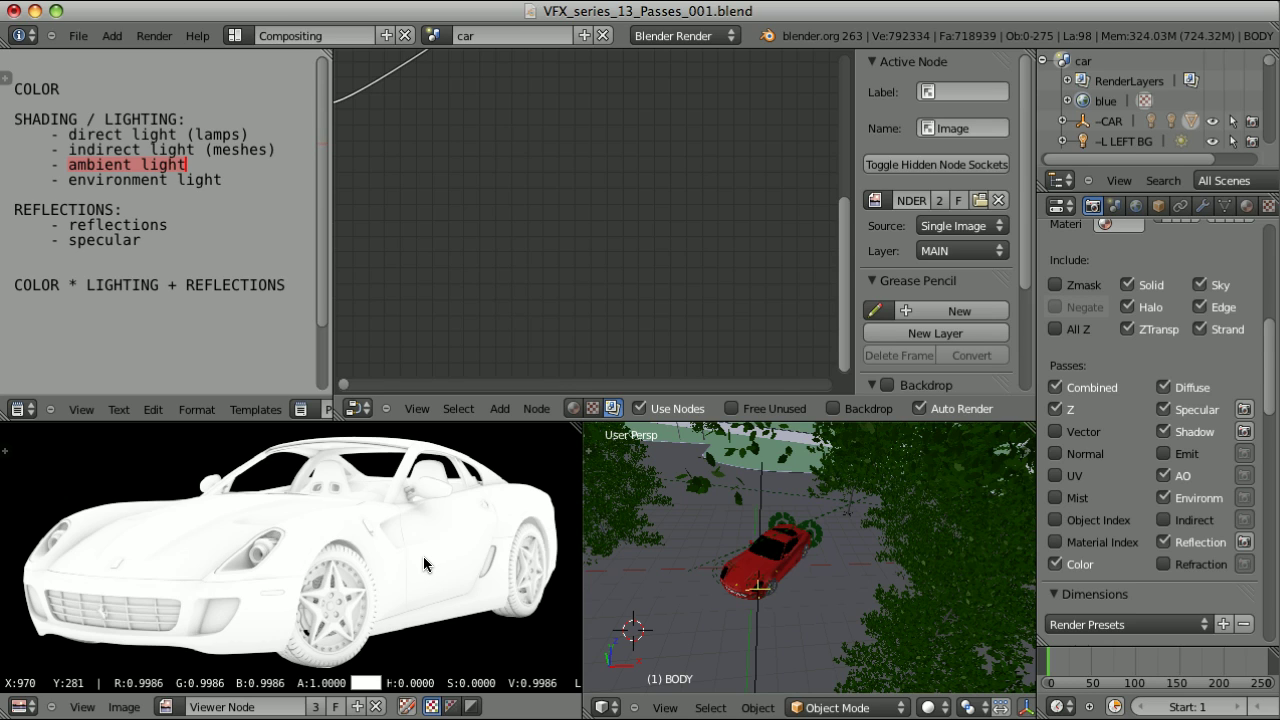
{"action": "left_click_drag", "start_coordinate": [423, 556], "coordinate": [423, 556]}
{"action": "left_click_drag", "start_coordinate": [250, 558], "coordinate": [391, 565]}
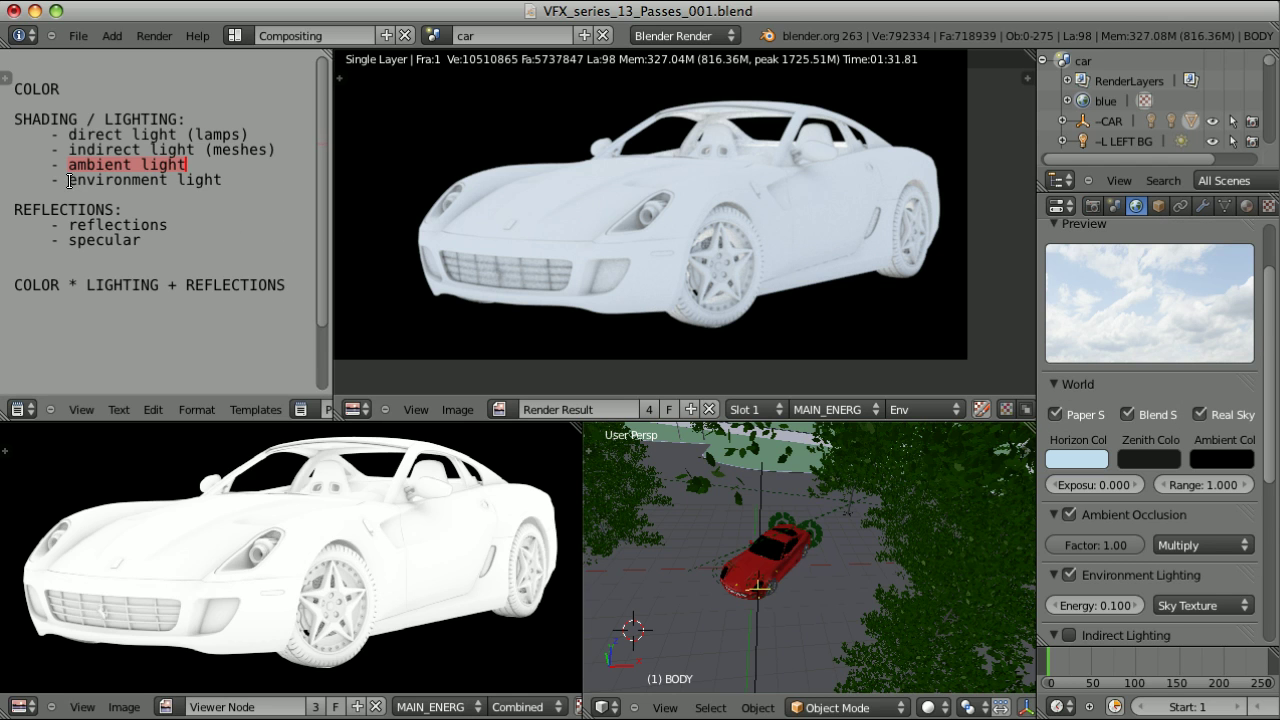
- Highlight "environment light" in the notes, try White as the Environment Lighting color, and restore Sky Texture
{"action": "left_click_drag", "start_coordinate": [69, 181], "coordinate": [228, 182]}
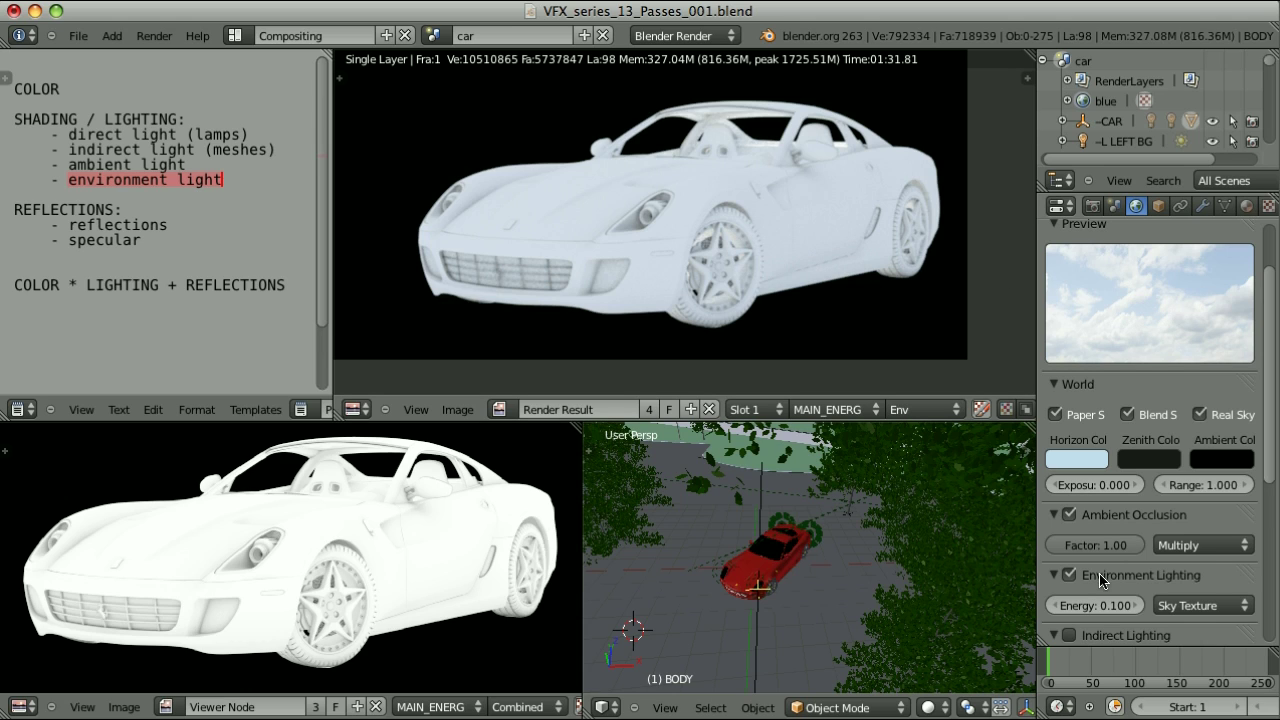
{"action": "left_click", "coordinate": [1229, 606]}
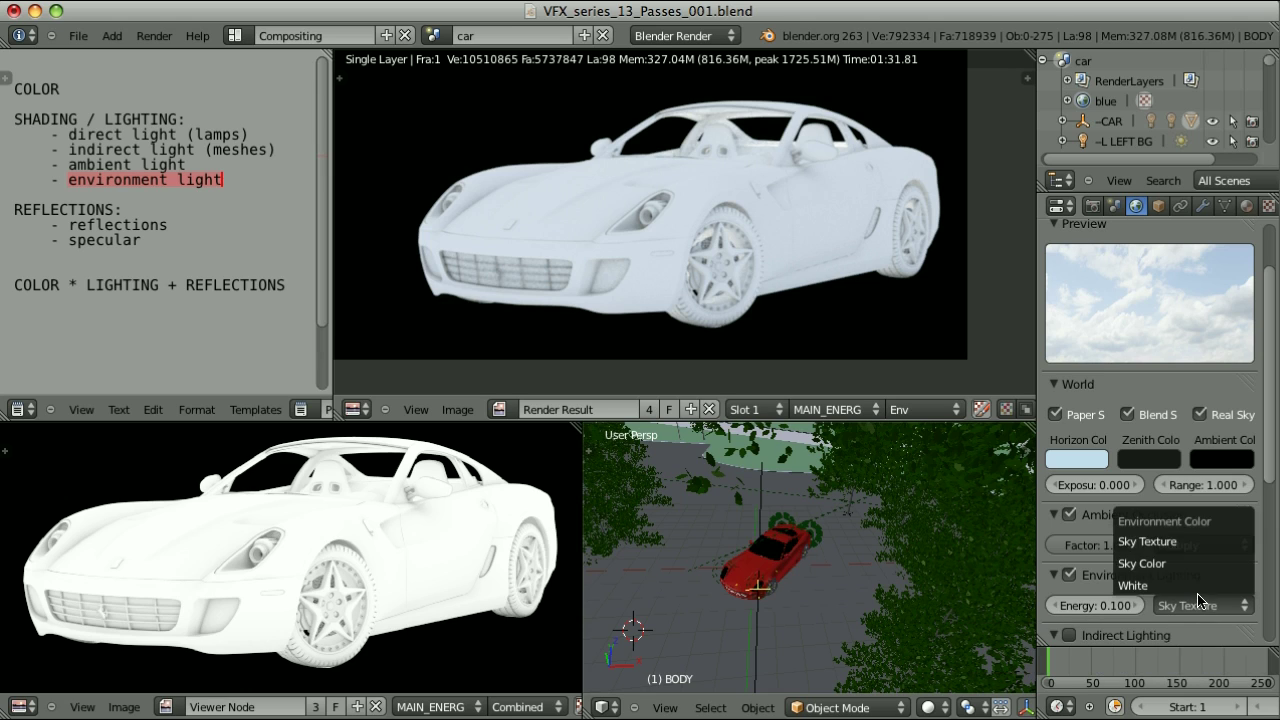
{"action": "left_click", "coordinate": [1158, 540]}
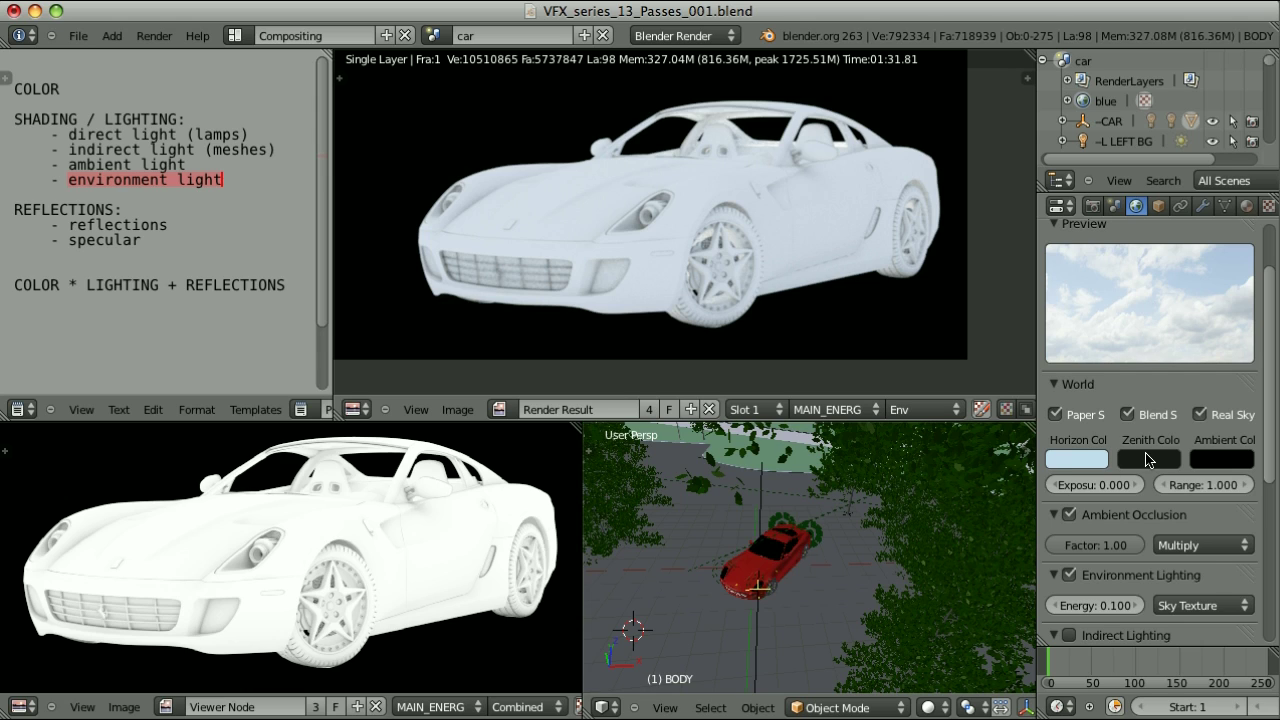
{"action": "left_click", "coordinate": [1188, 606]}
{"action": "left_click", "coordinate": [1185, 598]}
{"action": "left_click", "coordinate": [1189, 600]}
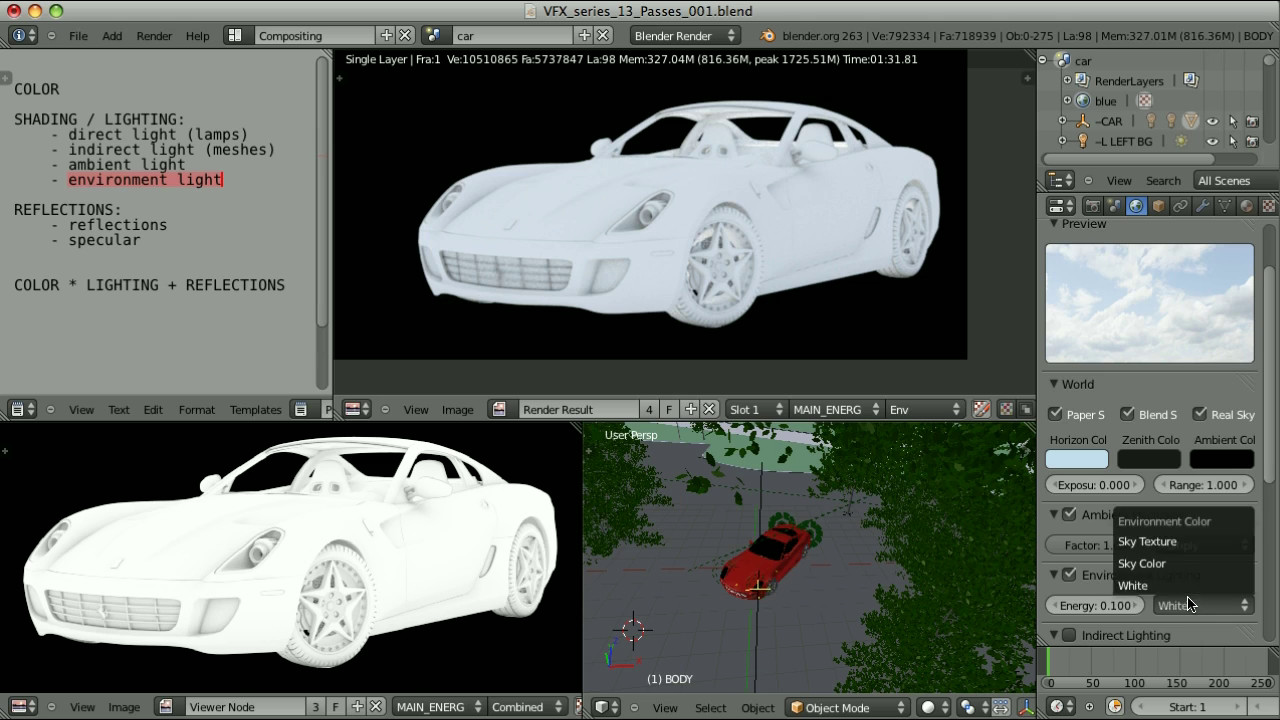
{"action": "left_click", "coordinate": [1188, 545]}
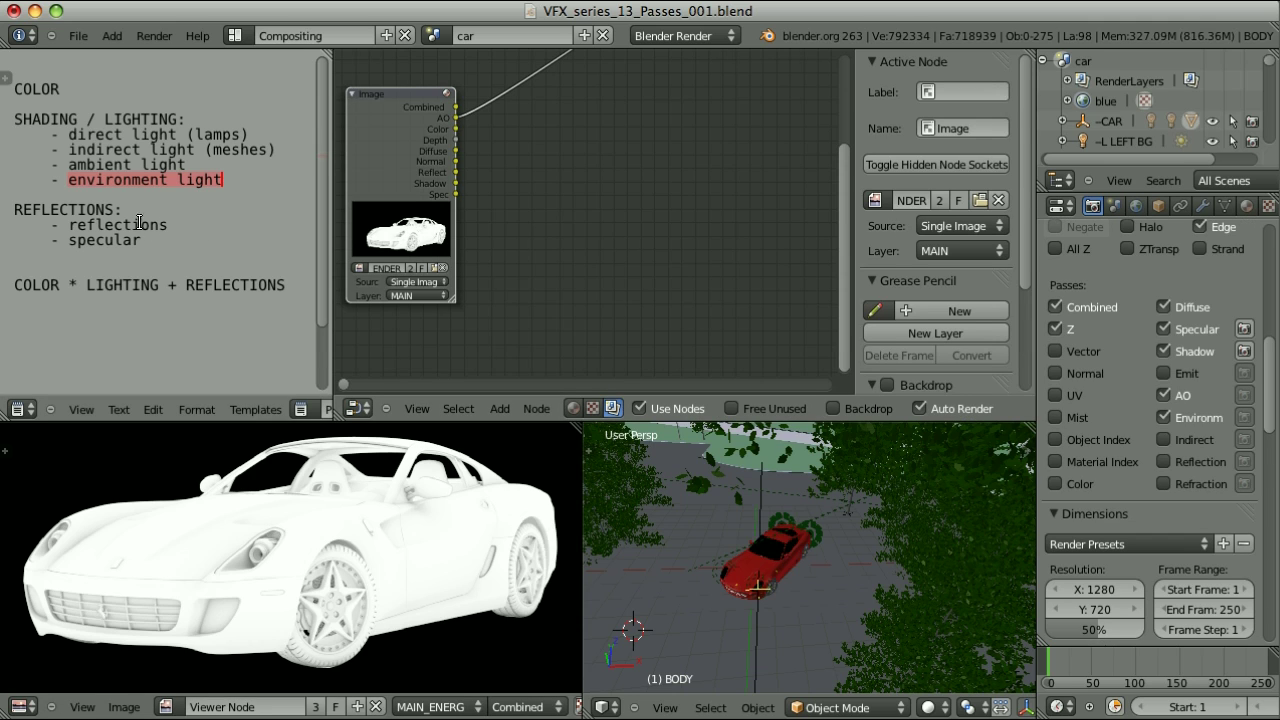
- Examine the car's Reflect pass in the viewer, highlighting the reflection, lighting and COLOR entries in the notes in turn
{"action": "left_click_drag", "start_coordinate": [68, 226], "coordinate": [125, 248]}
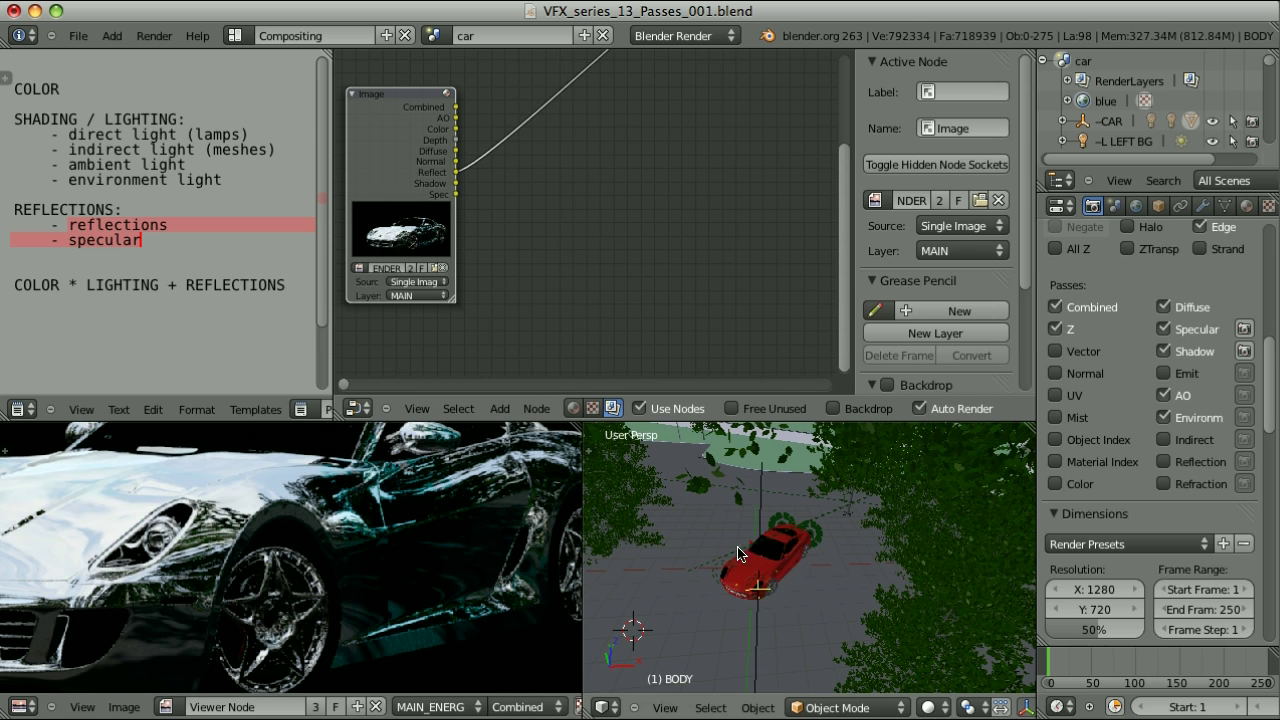
{"action": "left_click_drag", "start_coordinate": [410, 570], "coordinate": [425, 641]}
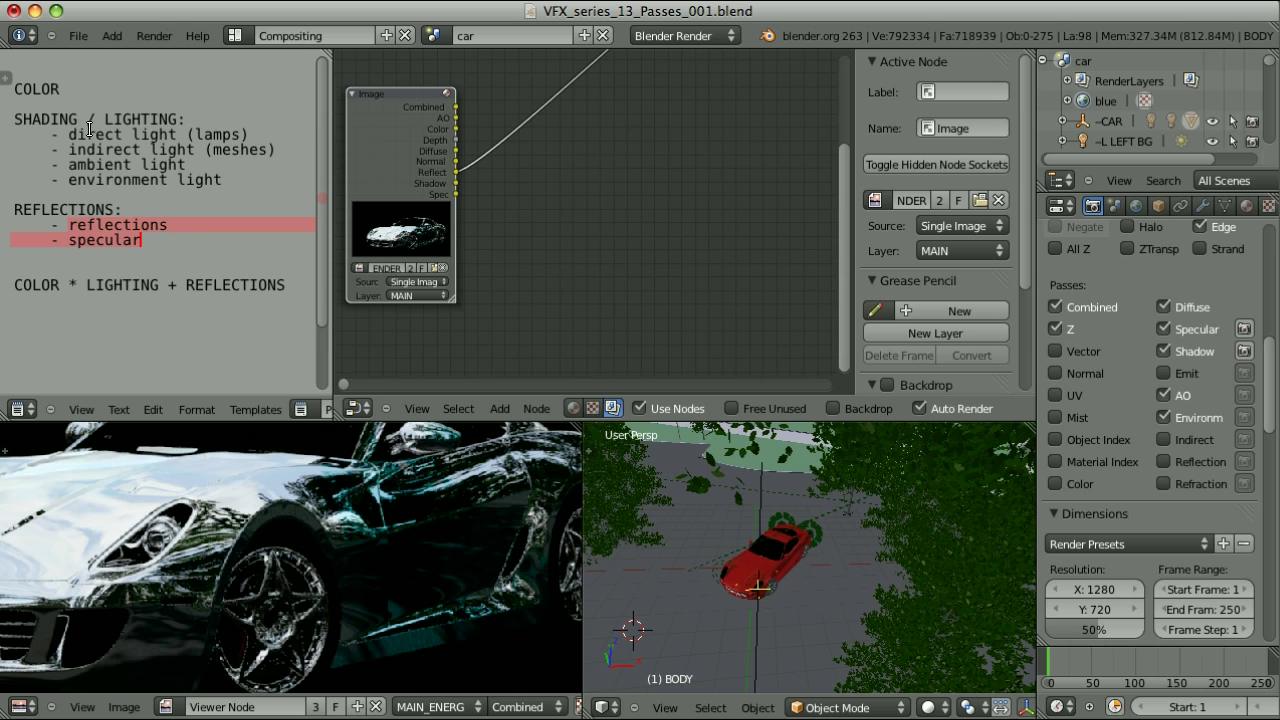
{"action": "left_click_drag", "start_coordinate": [68, 134], "coordinate": [233, 178]}
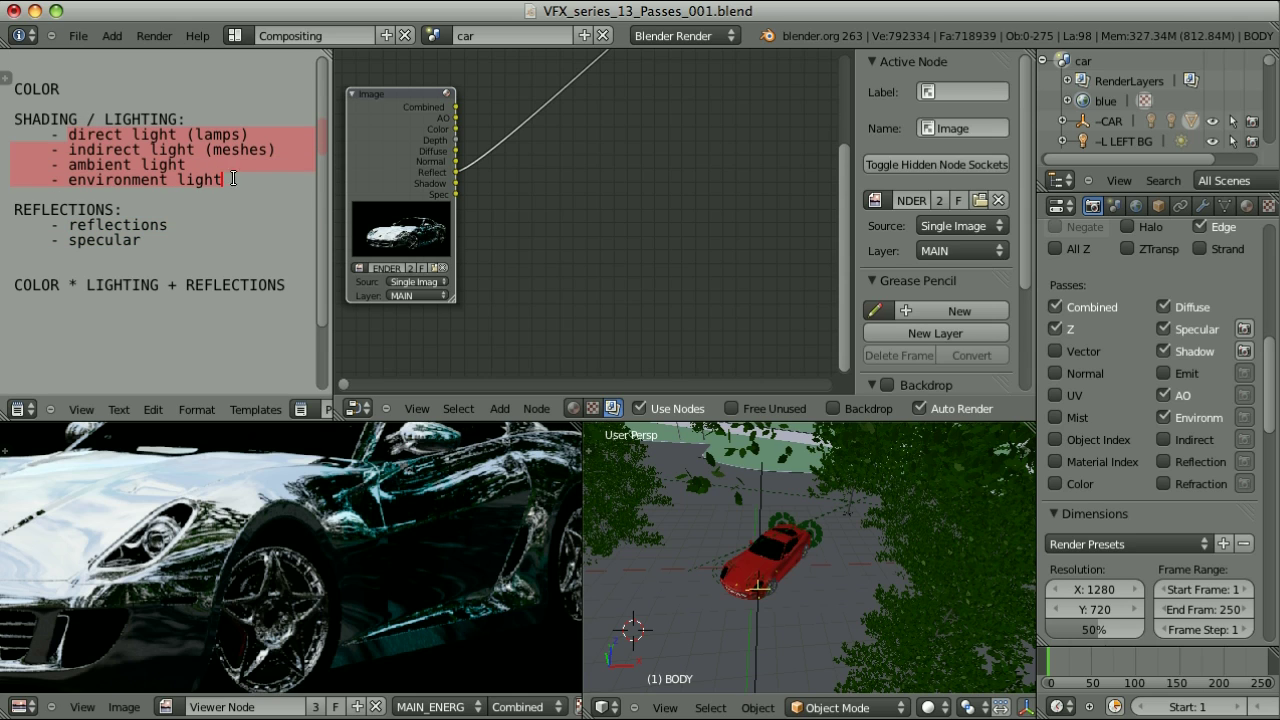
{"action": "left_click_drag", "start_coordinate": [12, 88], "coordinate": [62, 88]}
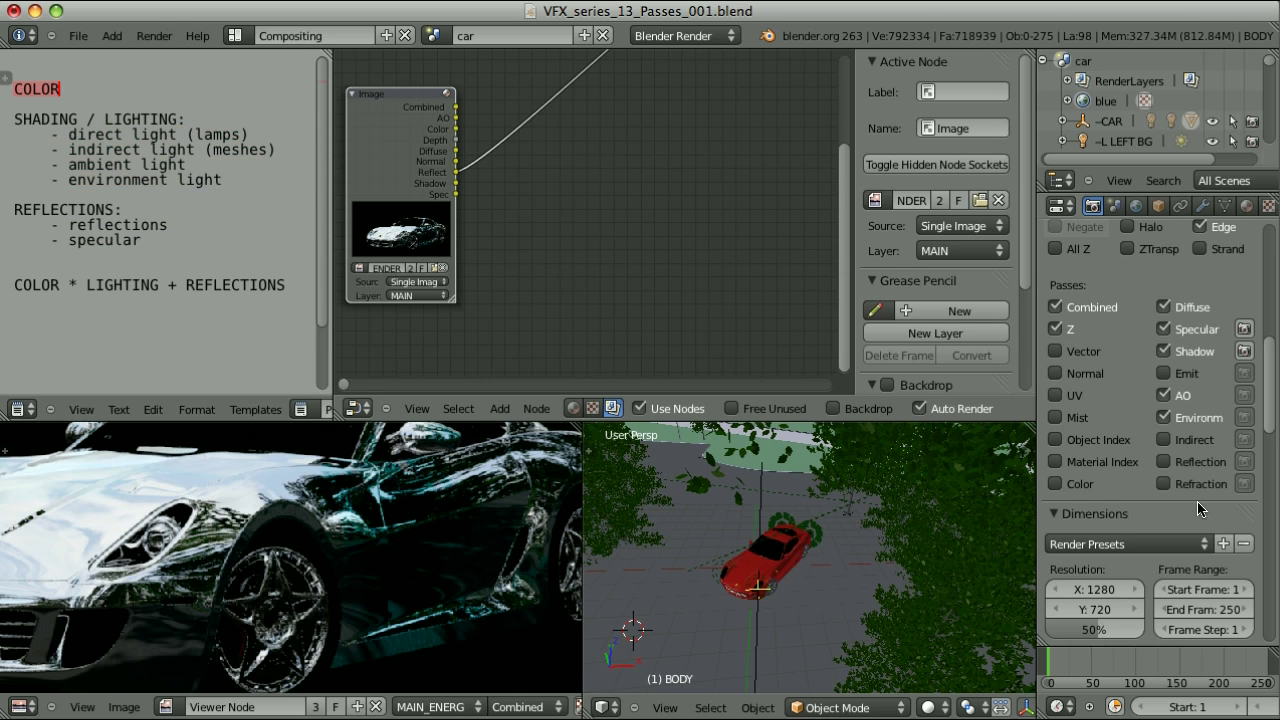